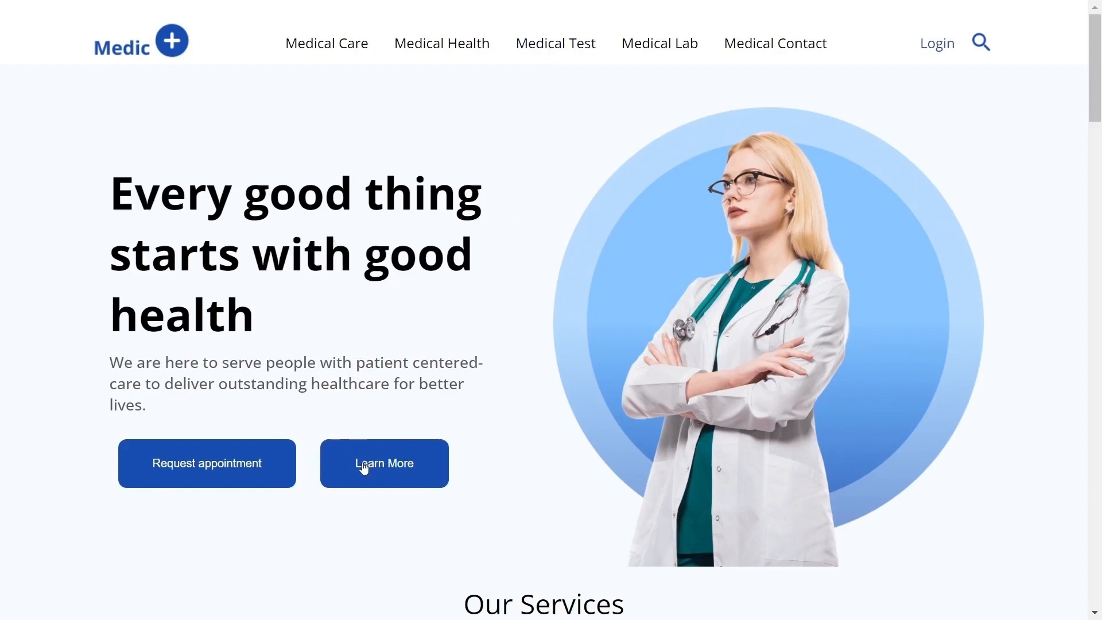
pyautogui.scroll(-2, 521, 434)
pyautogui.scroll(-3, 522, 433)
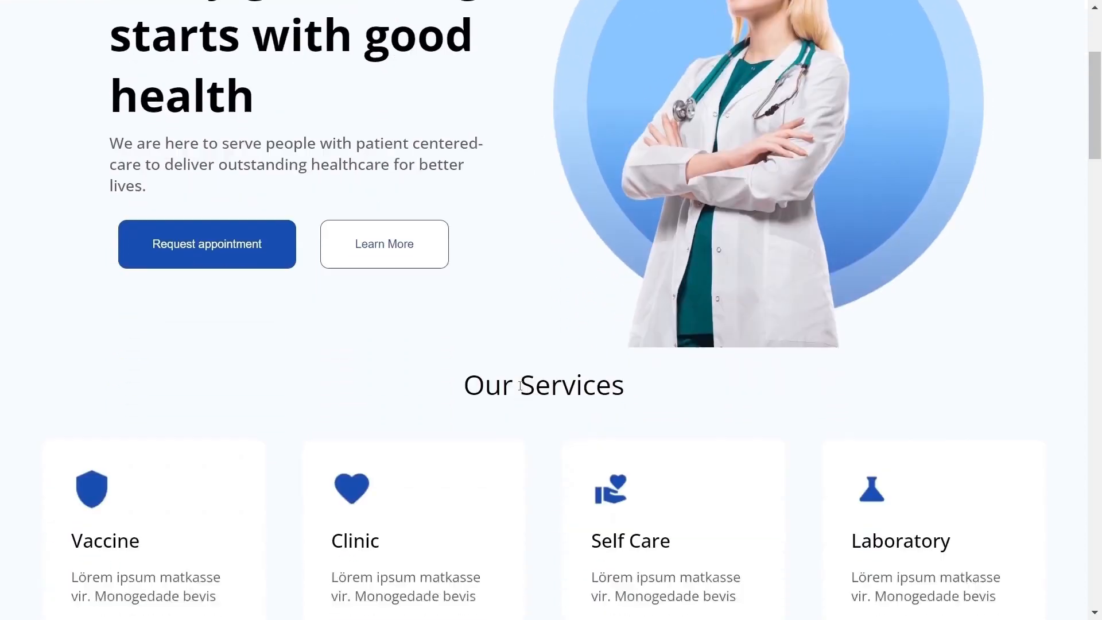
pyautogui.scroll(-2, 529, 318)
pyautogui.scroll(-2, 539, 306)
pyautogui.scroll(-1, 543, 298)
pyautogui.scroll(-1, 543, 300)
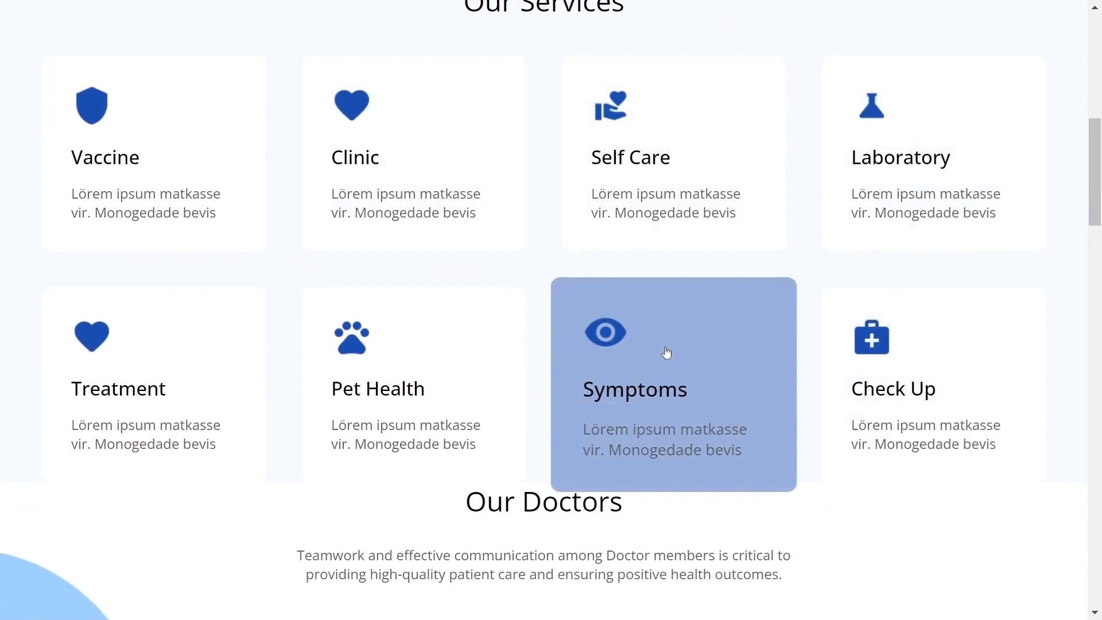
pyautogui.scroll(-1, 663, 353)
pyautogui.scroll(-2, 603, 353)
pyautogui.scroll(-3, 568, 345)
pyautogui.scroll(-1, 561, 340)
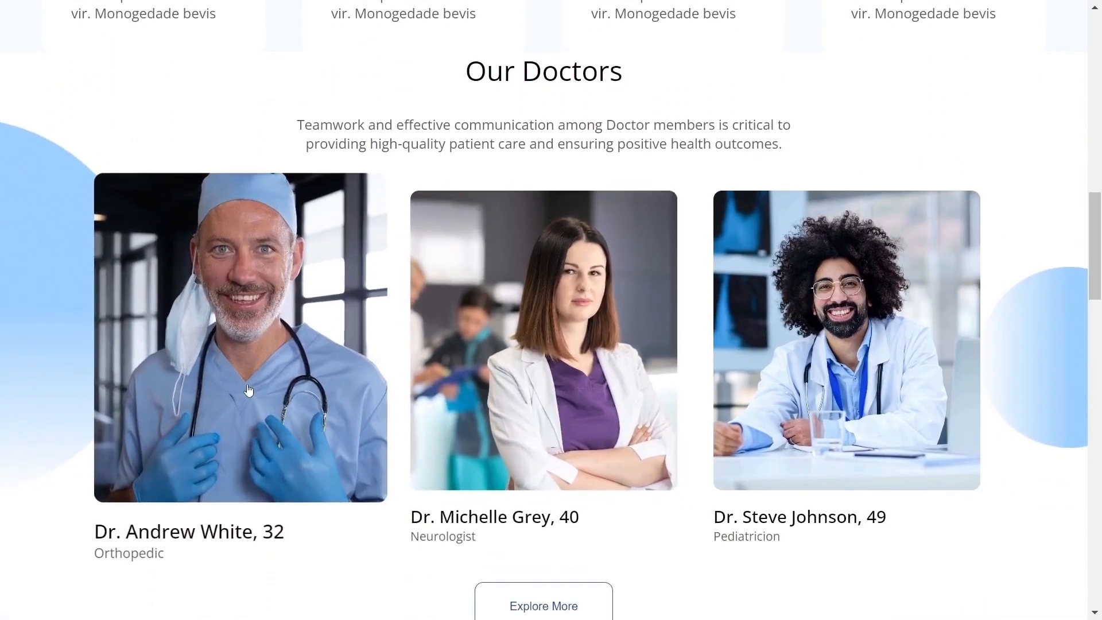
pyautogui.scroll(-1, 775, 362)
pyautogui.scroll(-3, 847, 403)
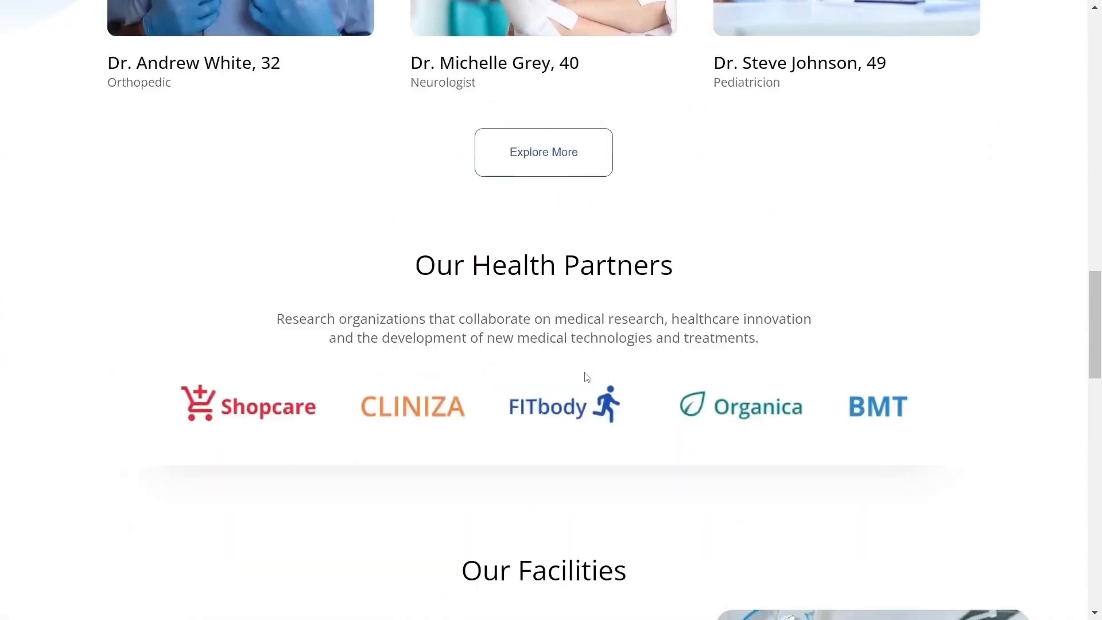
pyautogui.scroll(-1, 586, 344)
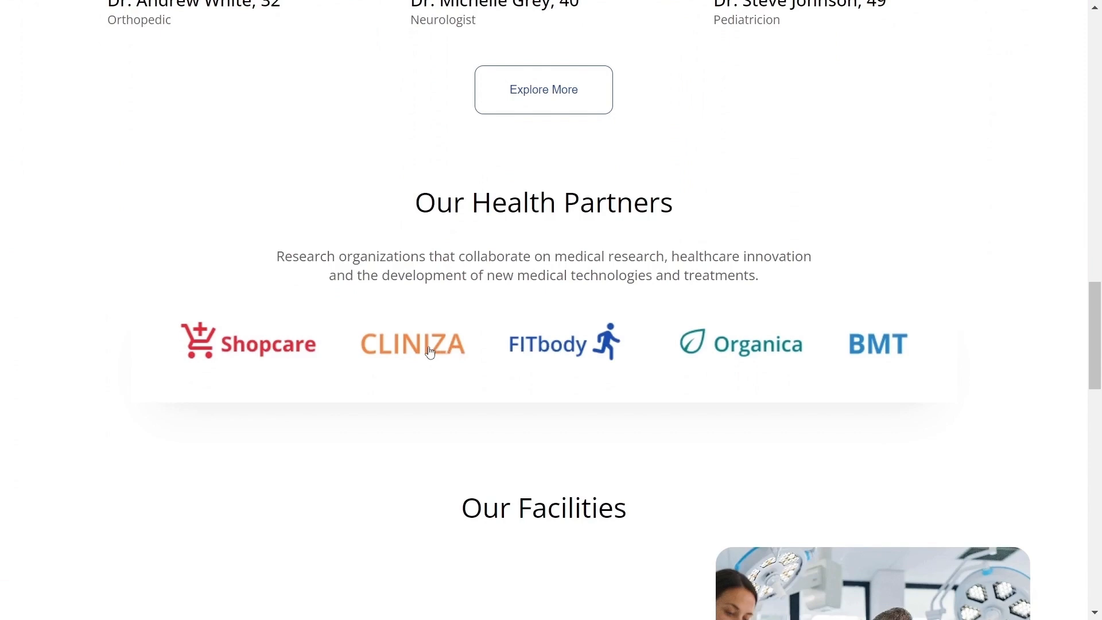
pyautogui.scroll(-2, 534, 351)
pyautogui.scroll(-2, 482, 327)
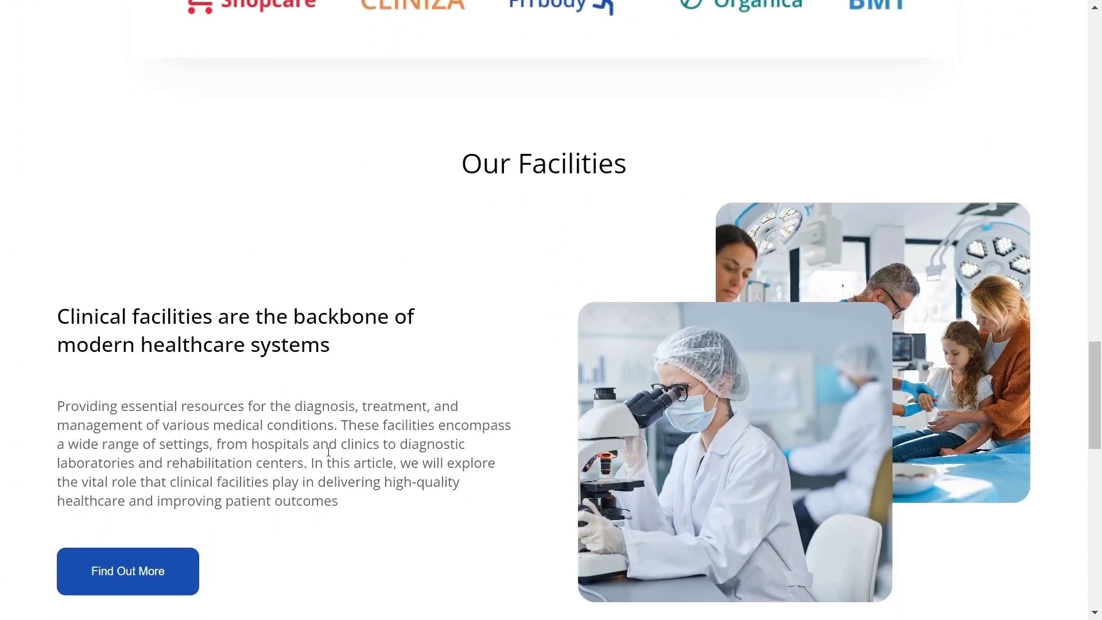
pyautogui.scroll(-1, 173, 457)
pyautogui.scroll(-4, 478, 457)
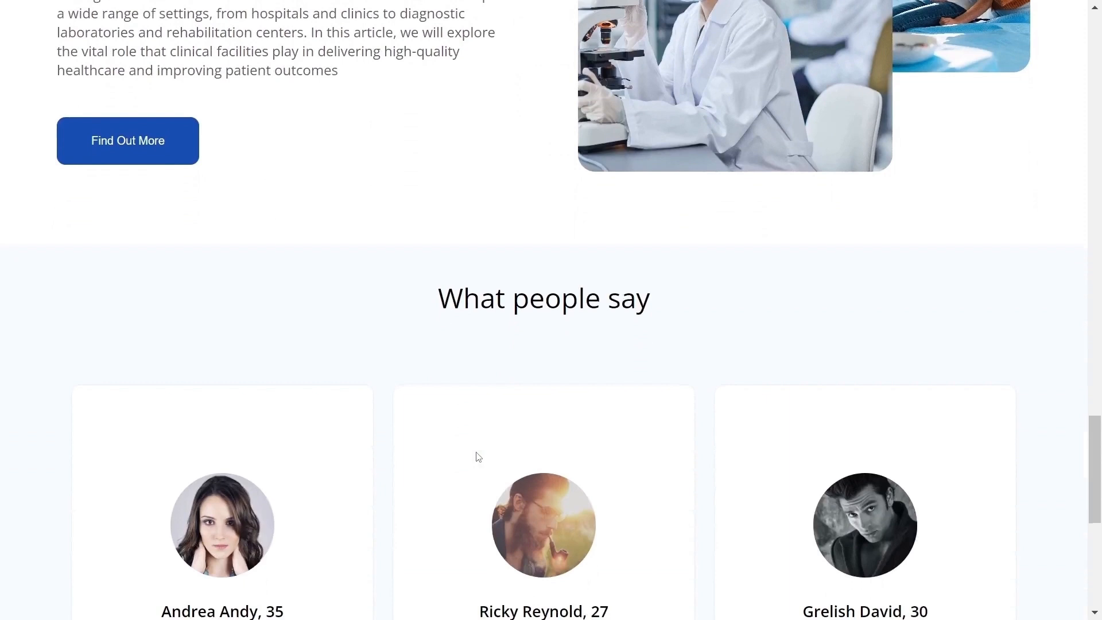
pyautogui.scroll(-2, 478, 456)
pyautogui.scroll(-2, 551, 388)
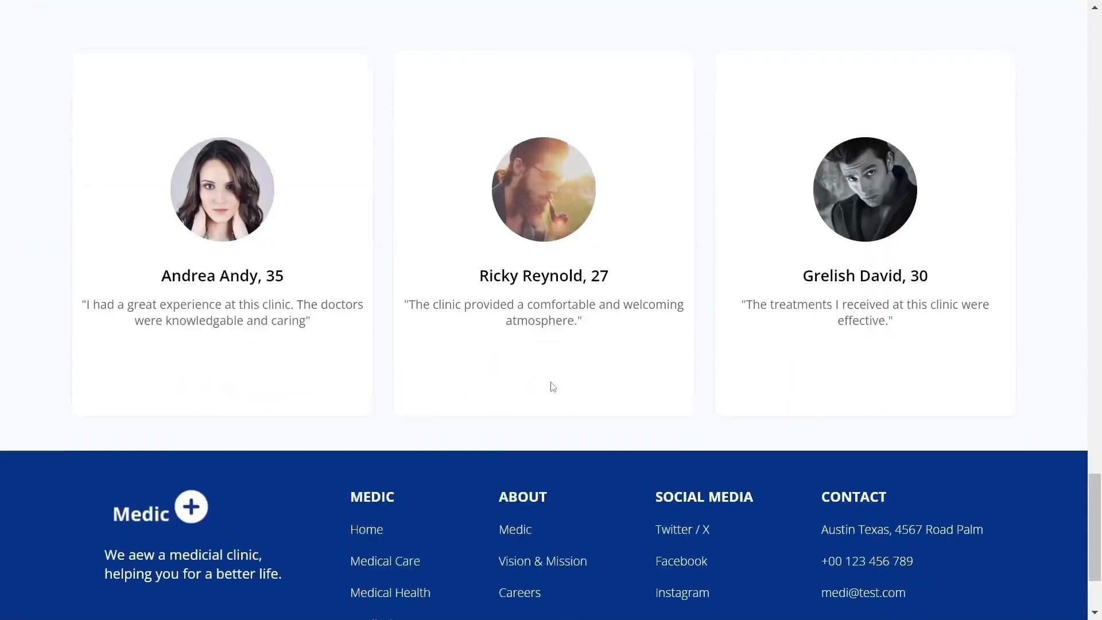
pyautogui.scroll(-2, 526, 388)
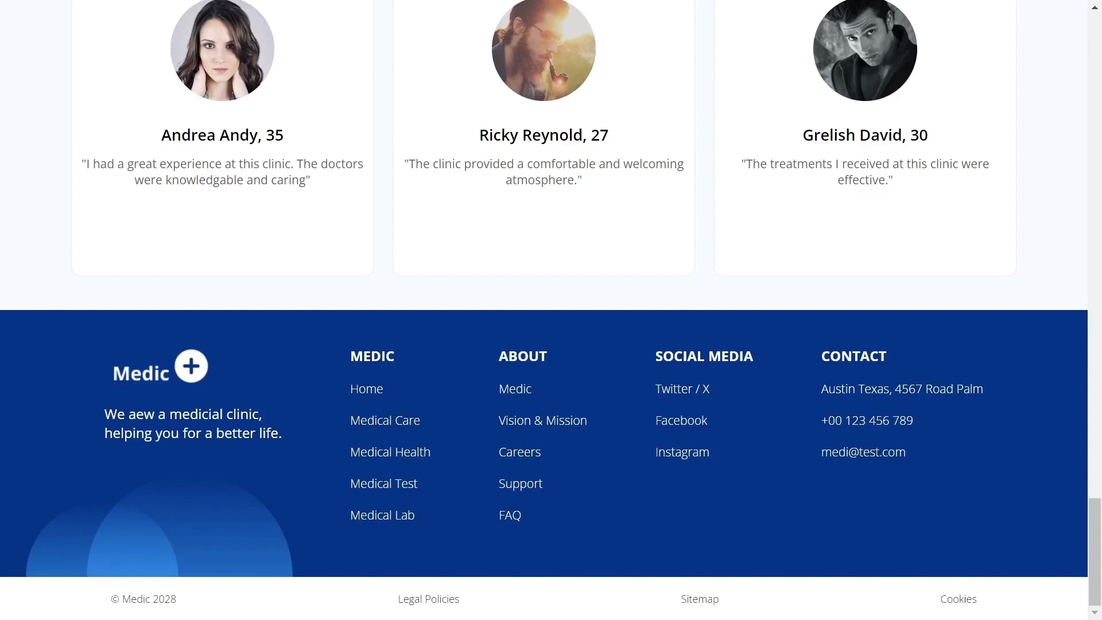
# - Run npx create-react-app . in the integrated terminal to scaffold the React app in the medic folder
pyautogui.press('Home')
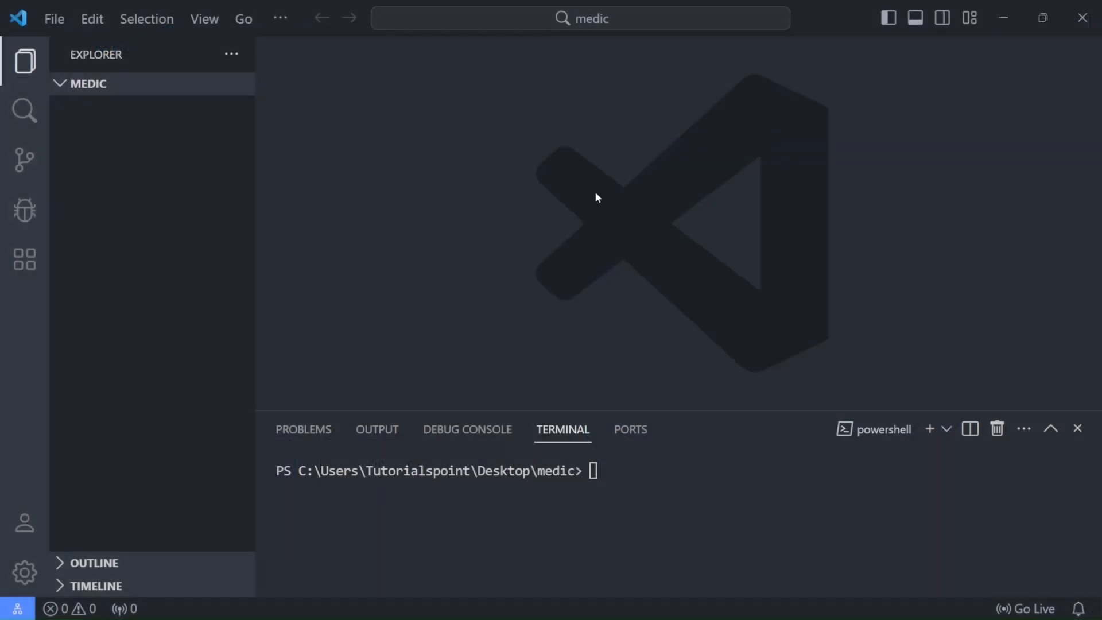
pyautogui.moveTo(88, 83)
pyautogui.click(732, 519)
pyautogui.write('n')
pyautogui.write('pox')
pyautogui.press('BackSpace')
pyautogui.press('BackSpace')
pyautogui.write('x create')
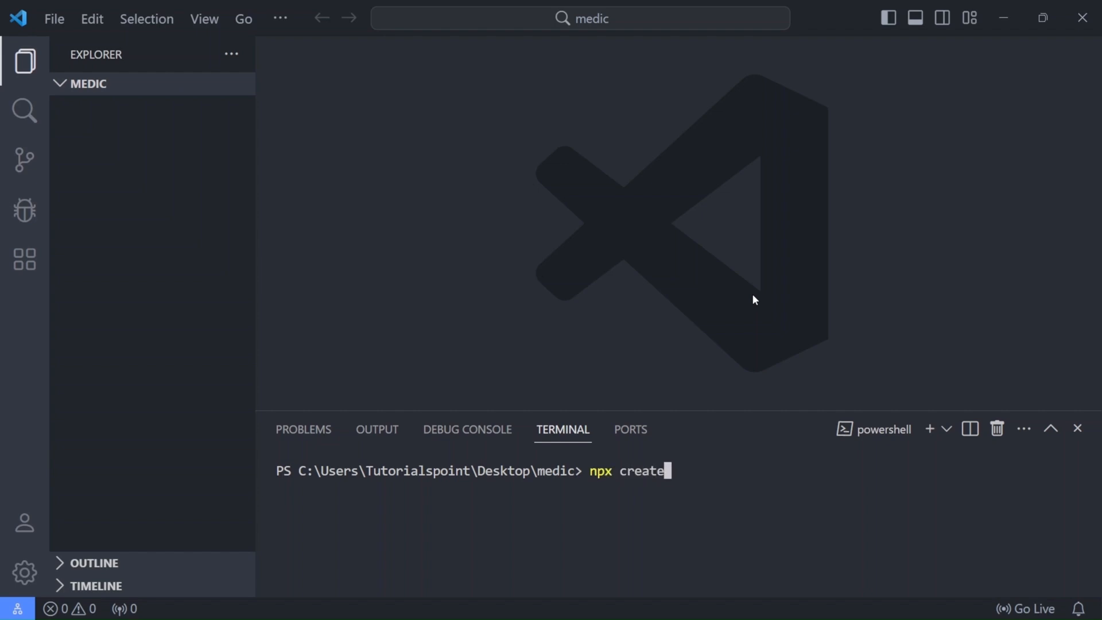
pyautogui.write('-react-a')
pyautogui.write('pp .')
pyautogui.press('Return')
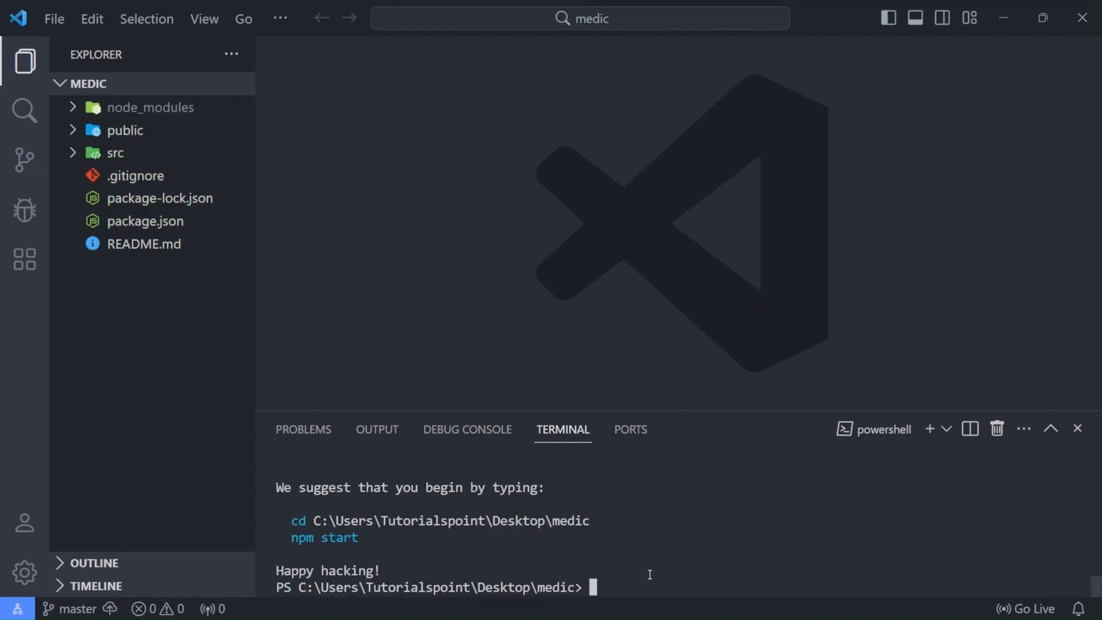
# - Delete the starter files App.test.js, logo.svg, reportWebVitals.js and setupTests.js from src
pyautogui.click(130, 153)
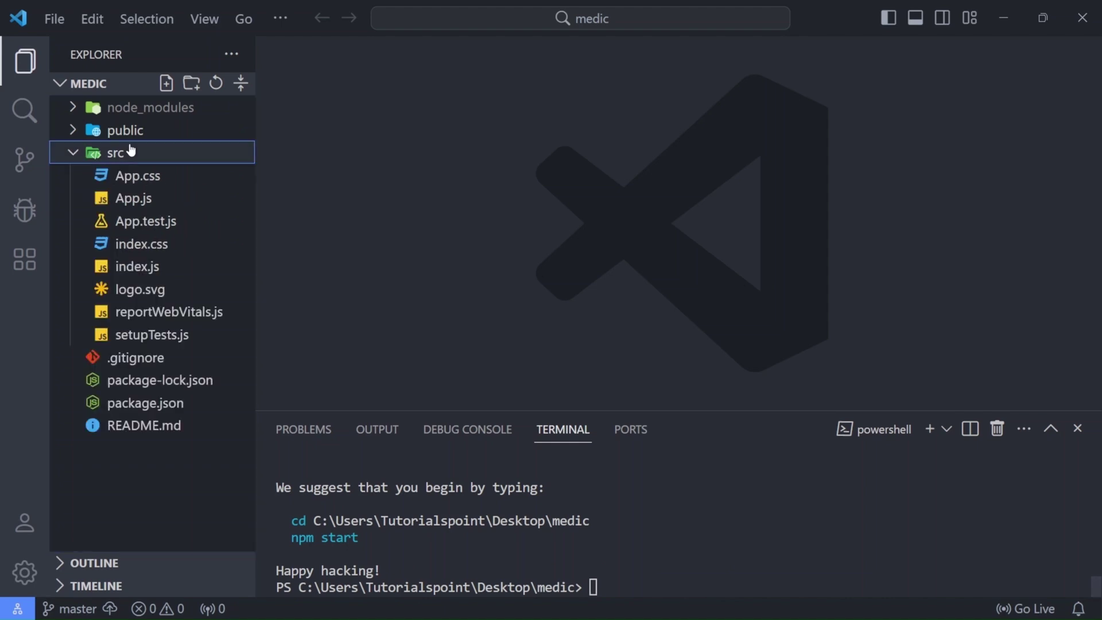
pyautogui.click(146, 222)
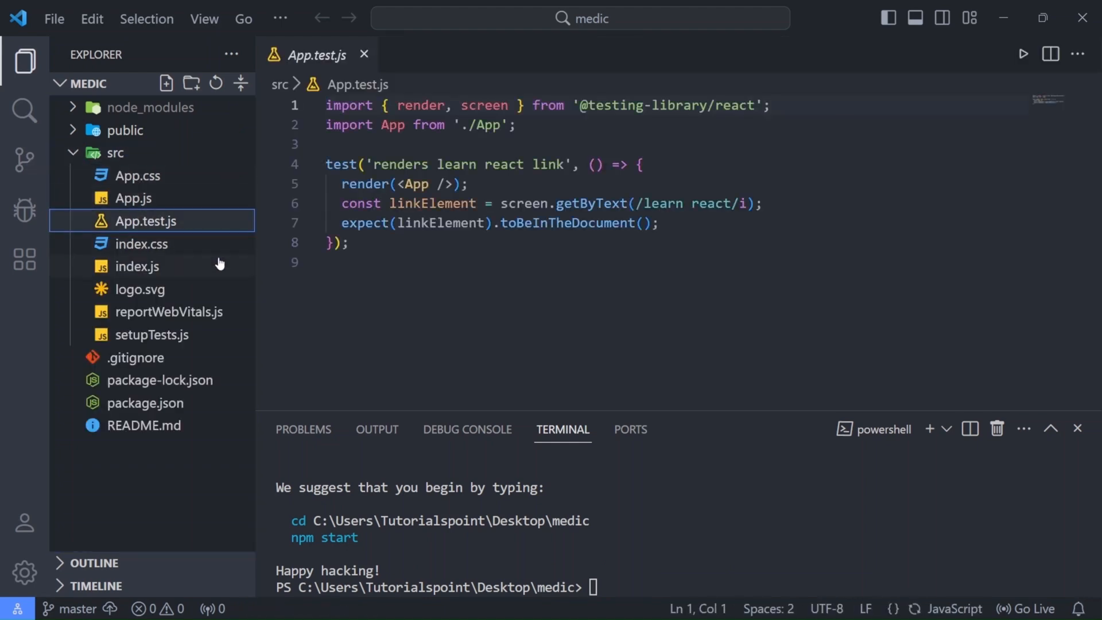
pyautogui.click(191, 250)
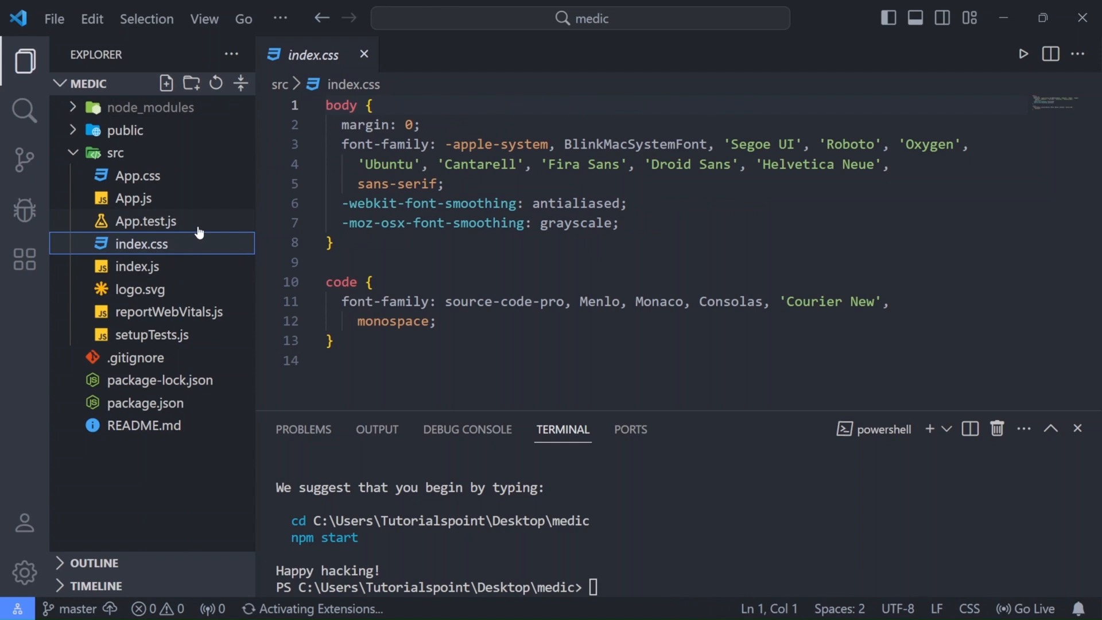
pyautogui.press('Up')
pyautogui.click(139, 290)
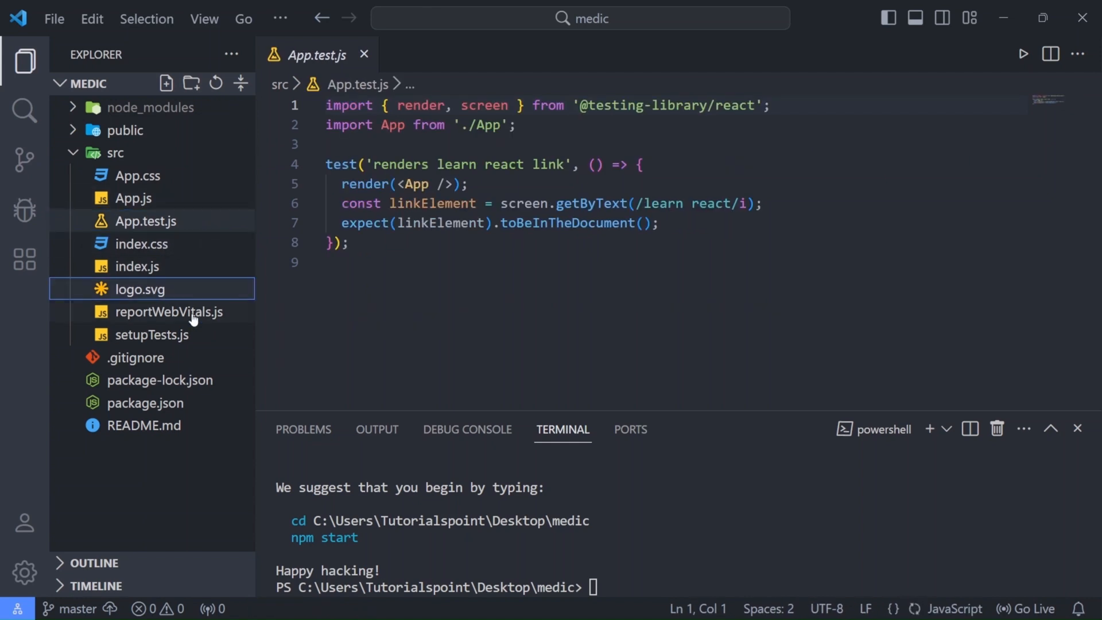
pyautogui.click(170, 312)
pyautogui.click(180, 335)
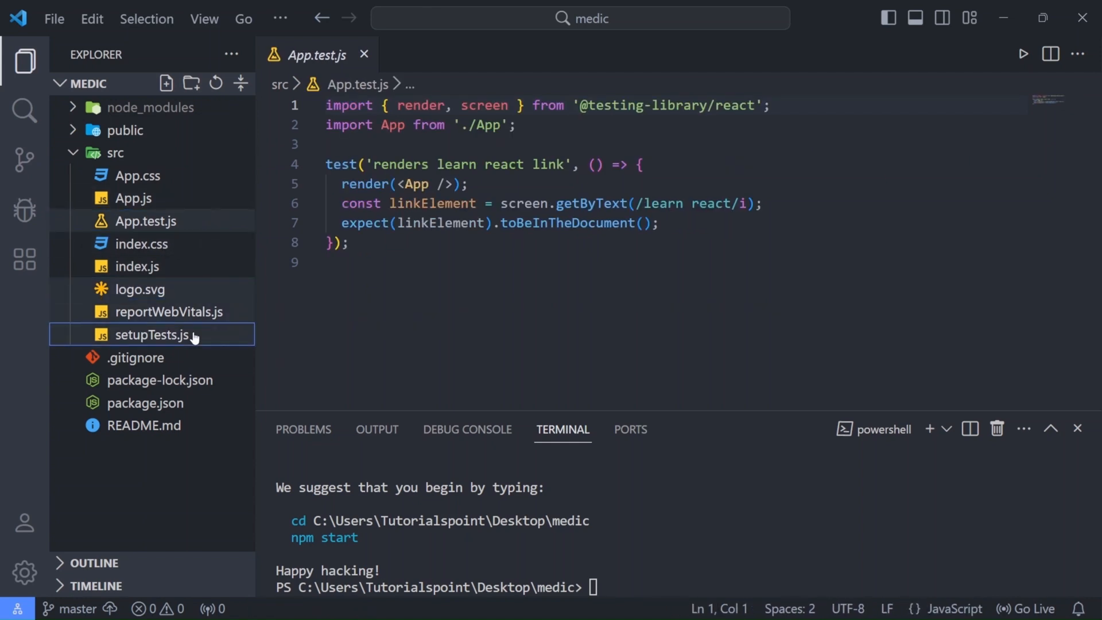
pyautogui.press('Delete')
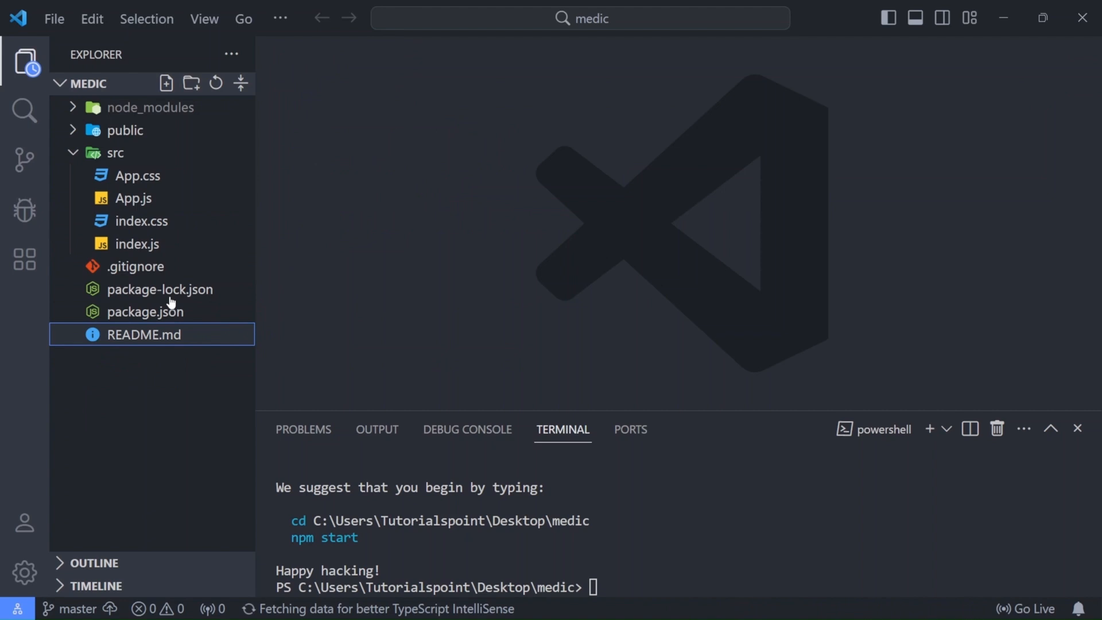
# - Empty App.css and strip the starter header block from App.js
pyautogui.click(141, 176)
pyautogui.click(538, 259)
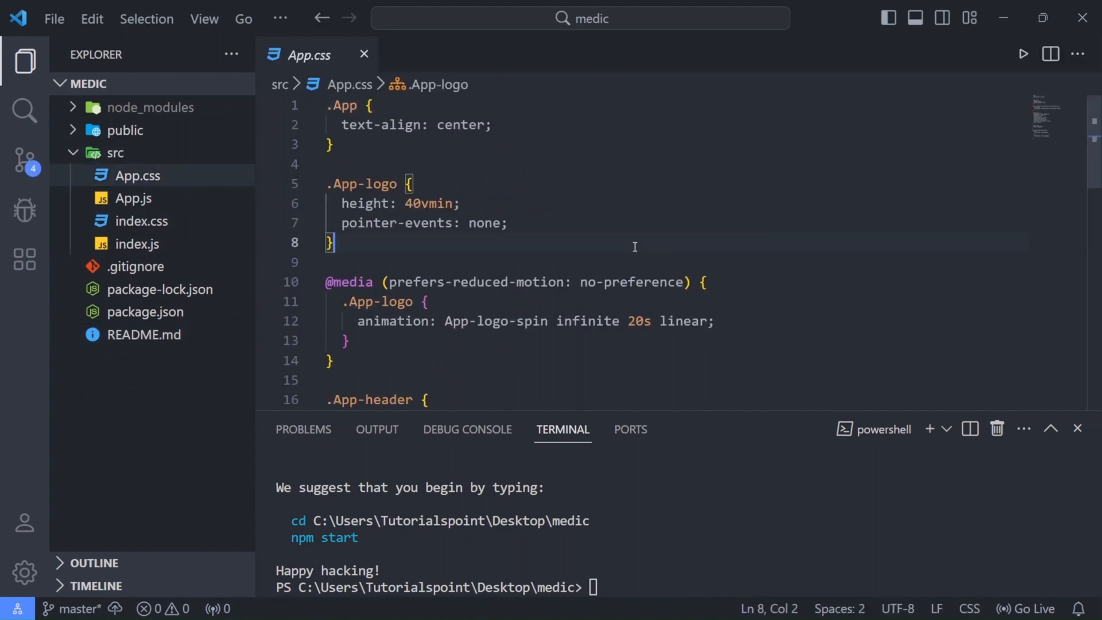
pyautogui.hotkey('ctrl', 'a')
pyautogui.press('BackSpace')
pyautogui.moveTo(141, 221)
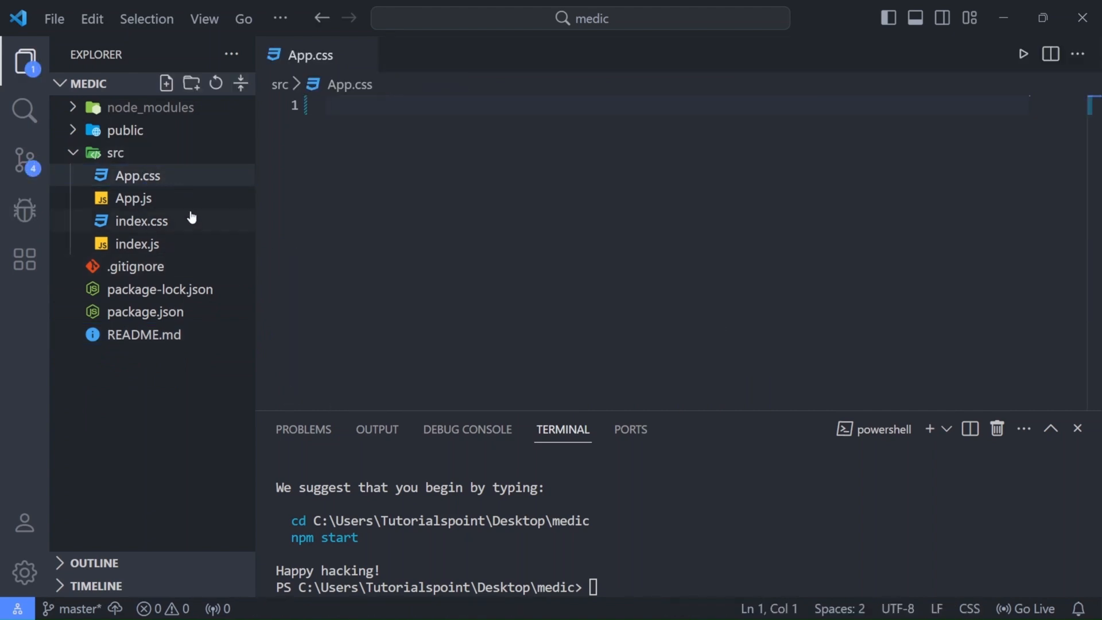
pyautogui.click(134, 198)
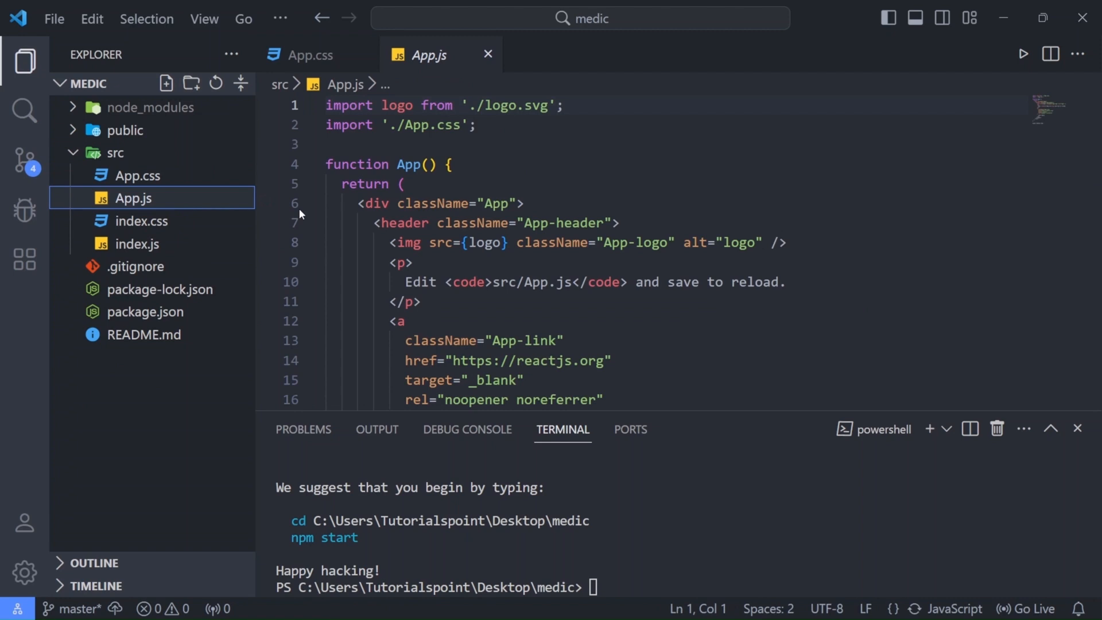
pyautogui.scroll(-5, 454, 239)
pyautogui.scroll(-3, 454, 240)
pyautogui.moveTo(448, 218); pyautogui.dragTo(375, 223)
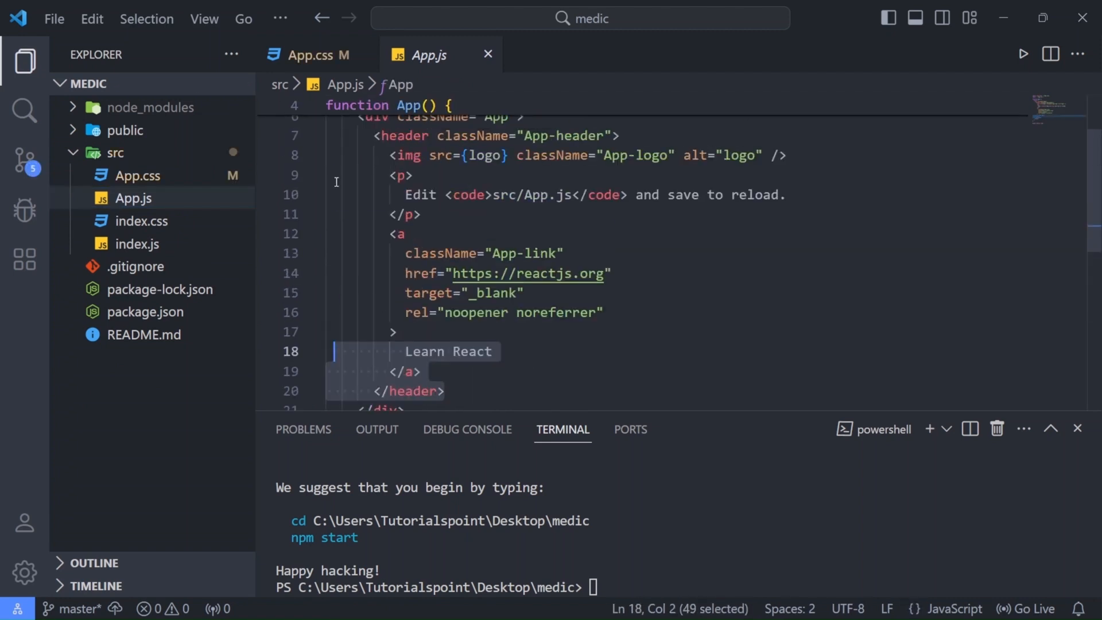
pyautogui.scroll(5, 414, 215)
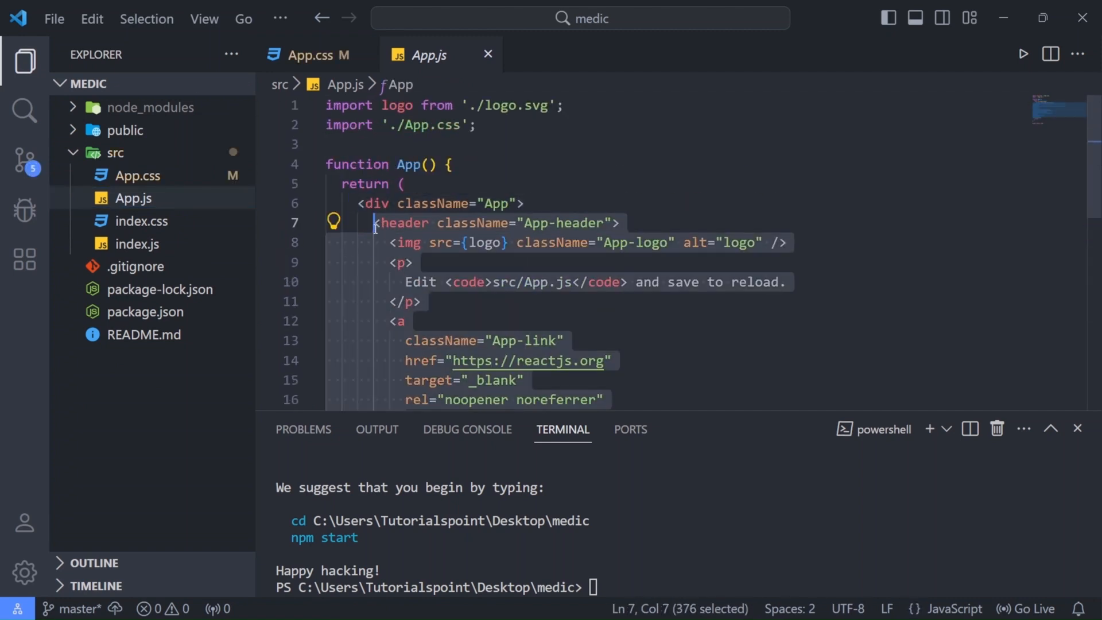
pyautogui.write('Hello Wo')
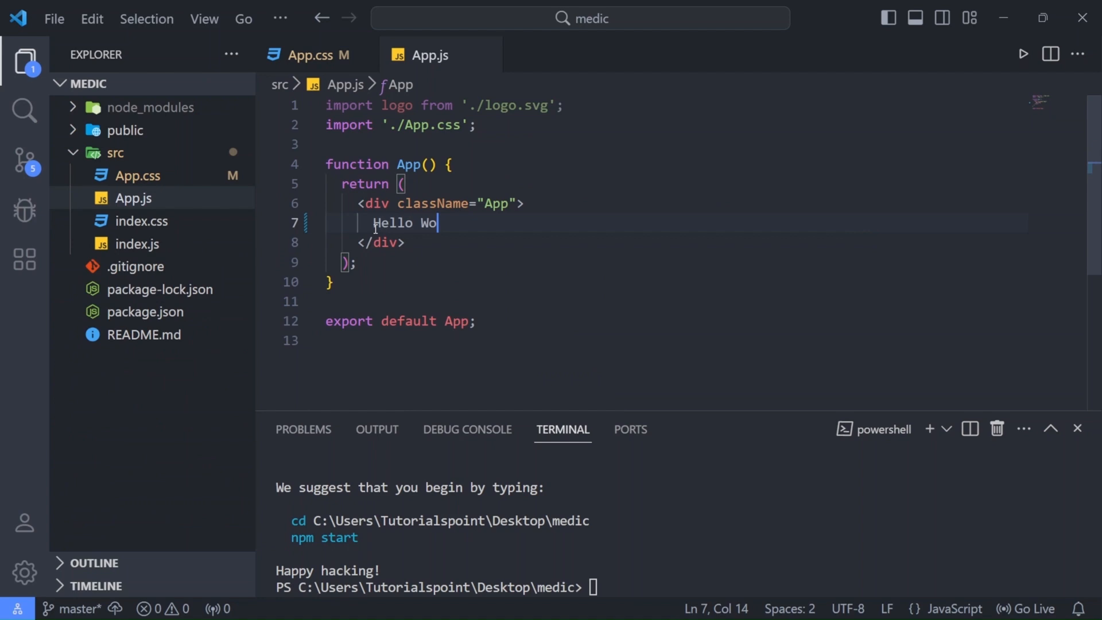
pyautogui.write('rld')
# - Empty all styles from index.css
pyautogui.click(142, 221)
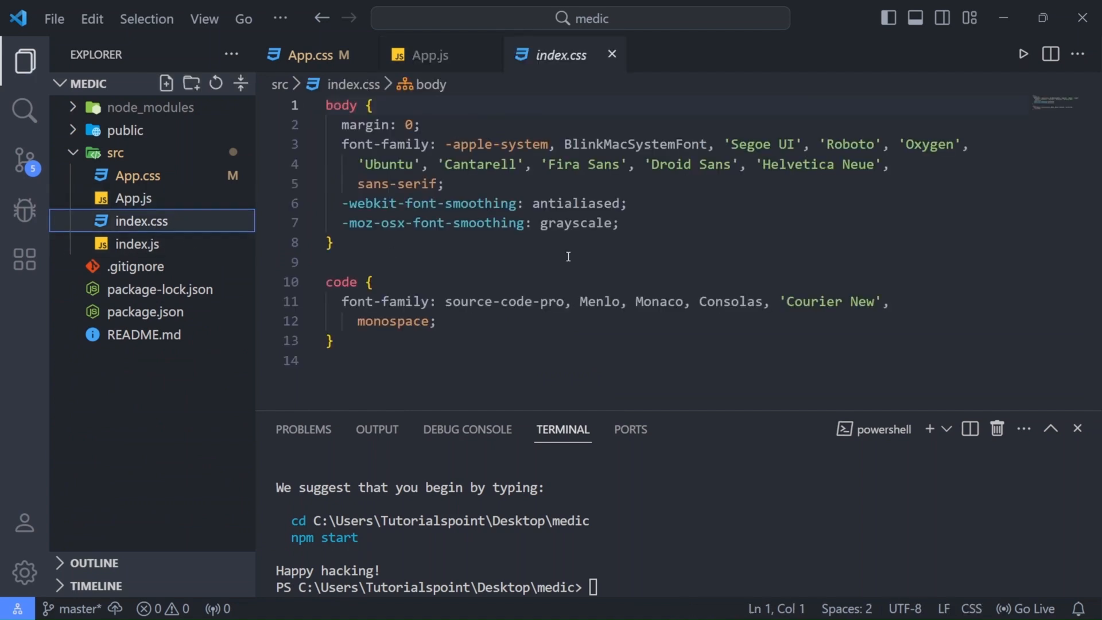
pyautogui.click(568, 256)
pyautogui.hotkey('ctrl', 'a')
pyautogui.press('BackSpace')
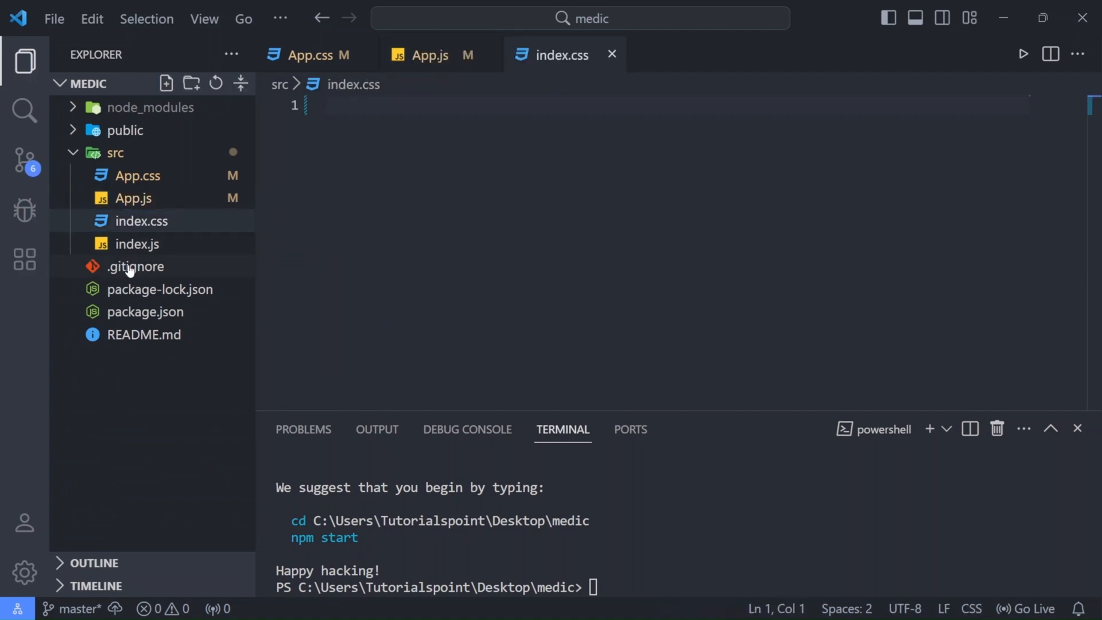
# - Remove the reportWebVitals lines from index.js and save it
pyautogui.click(137, 244)
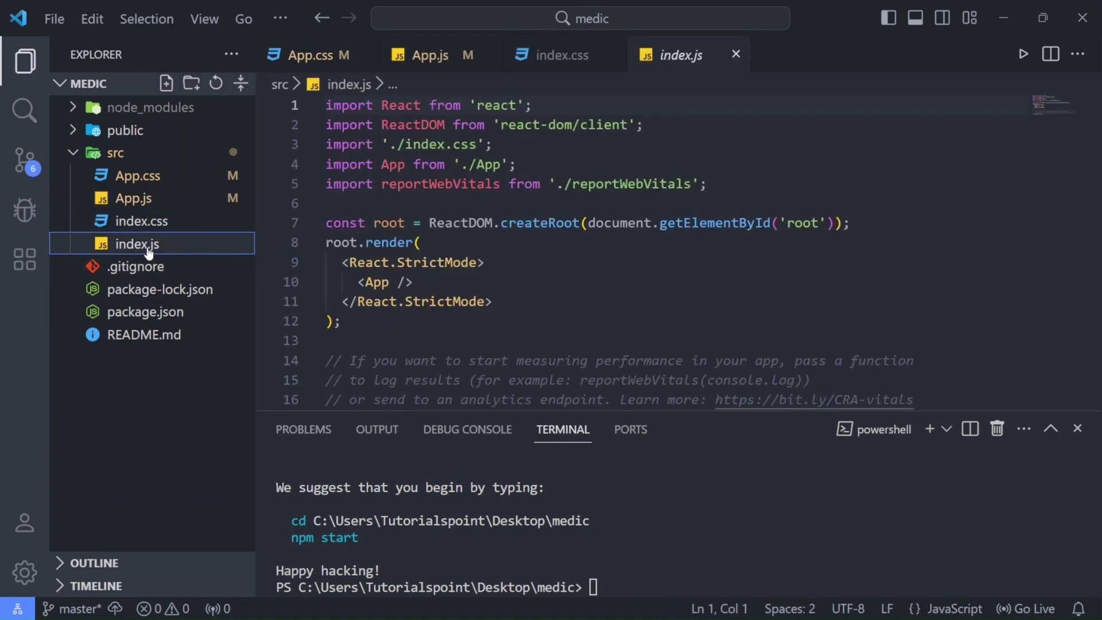
pyautogui.click(728, 183)
pyautogui.scroll(-3, 689, 216)
pyautogui.moveTo(476, 312); pyautogui.dragTo(270, 237)
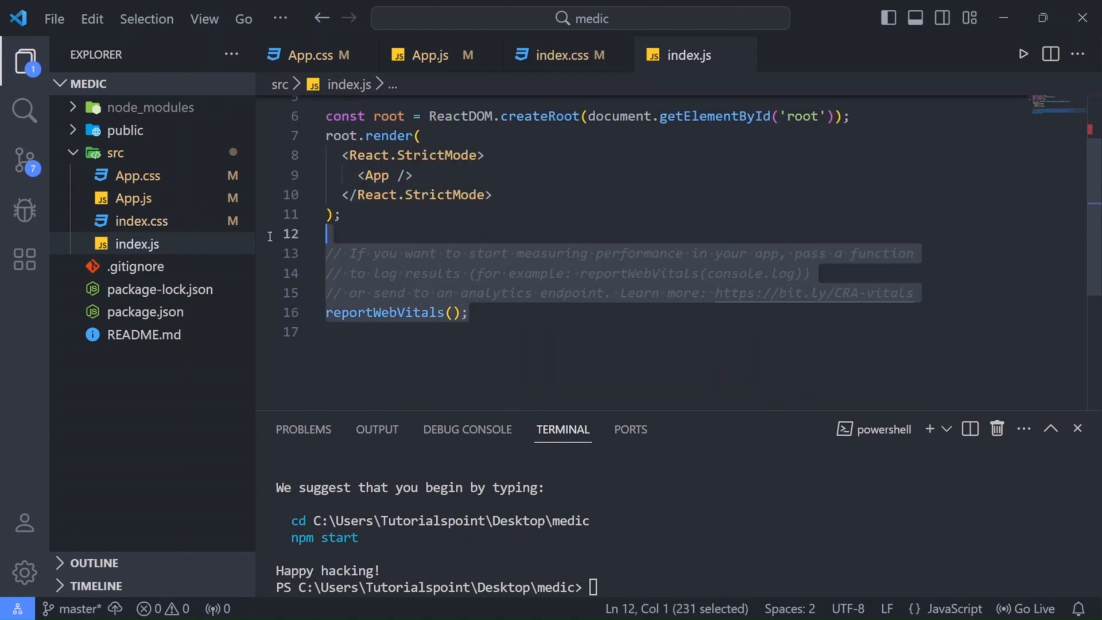
pyautogui.press('BackSpace')
pyautogui.hotkey('ctrl', 's')
pyautogui.click(134, 198)
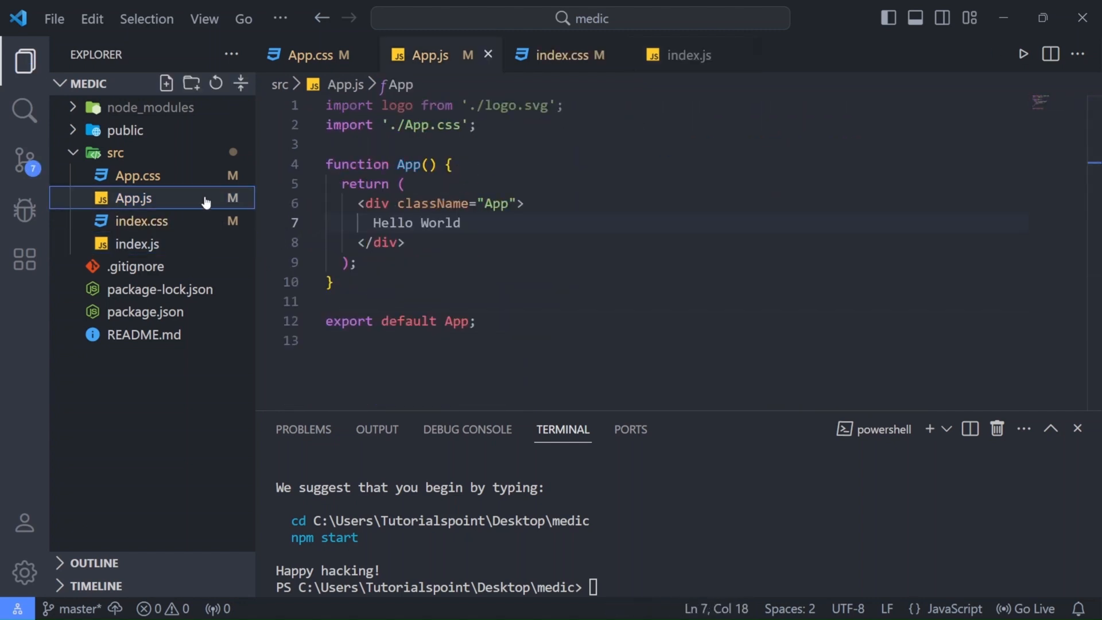
pyautogui.click(564, 105)
# - Delete the unused logo import from App.js and save
pyautogui.keyDown('shift'); pyautogui.click(327, 124); pyautogui.keyUp('shift')
pyautogui.press('BackSpace')
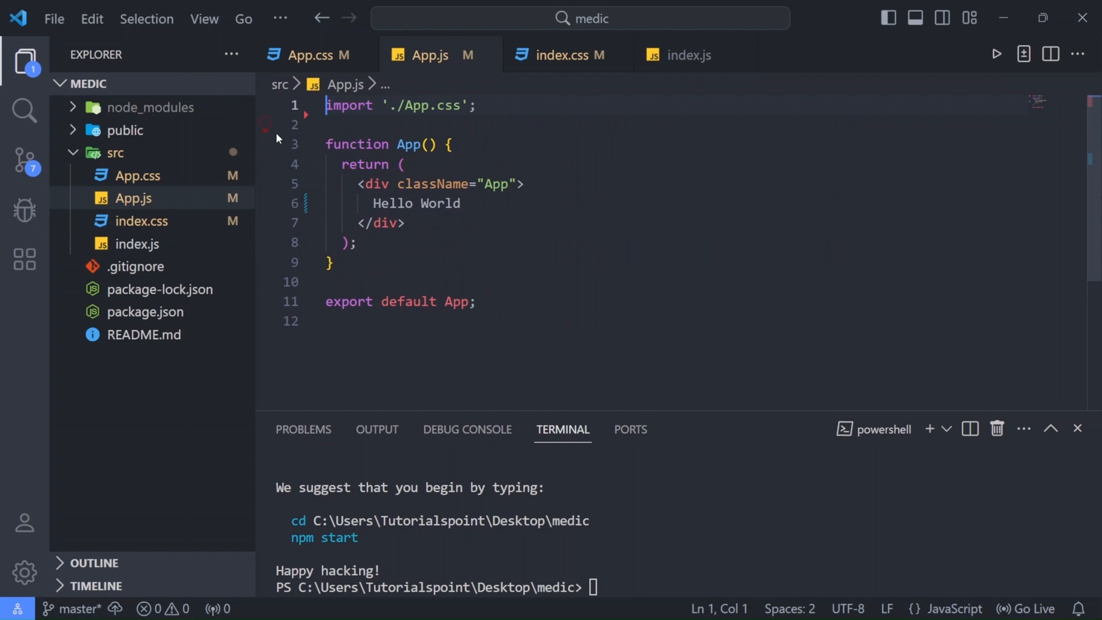
pyautogui.hotkey('ctrl', 's')
# - Remove the unneeded asset files from the public folder
pyautogui.click(116, 153)
pyautogui.click(125, 130)
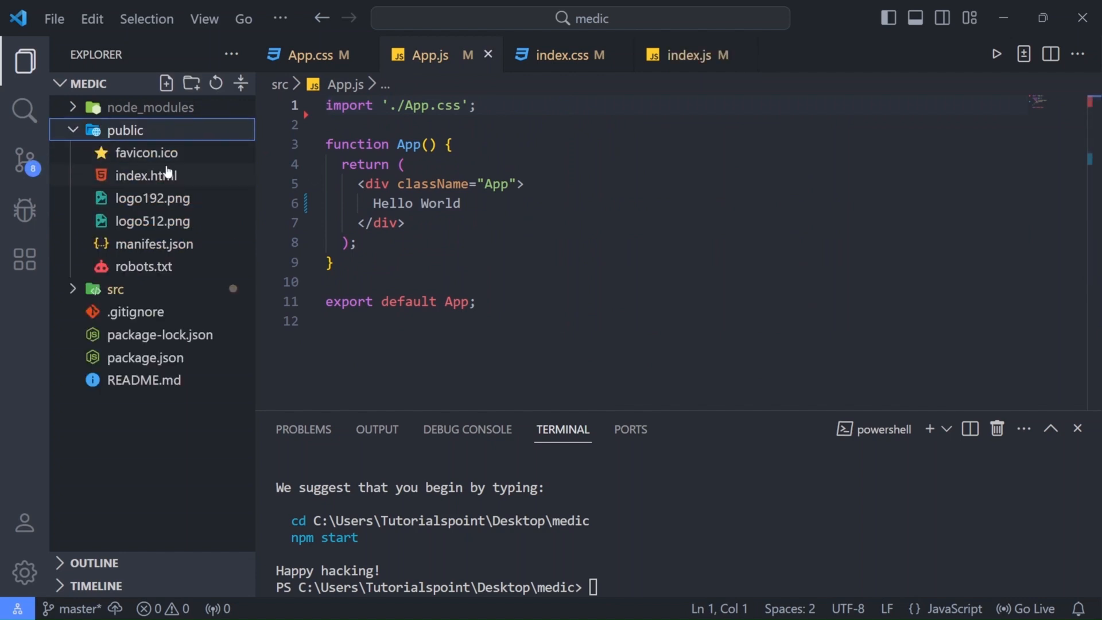
pyautogui.click(147, 152)
pyautogui.click(152, 198)
pyautogui.click(152, 221)
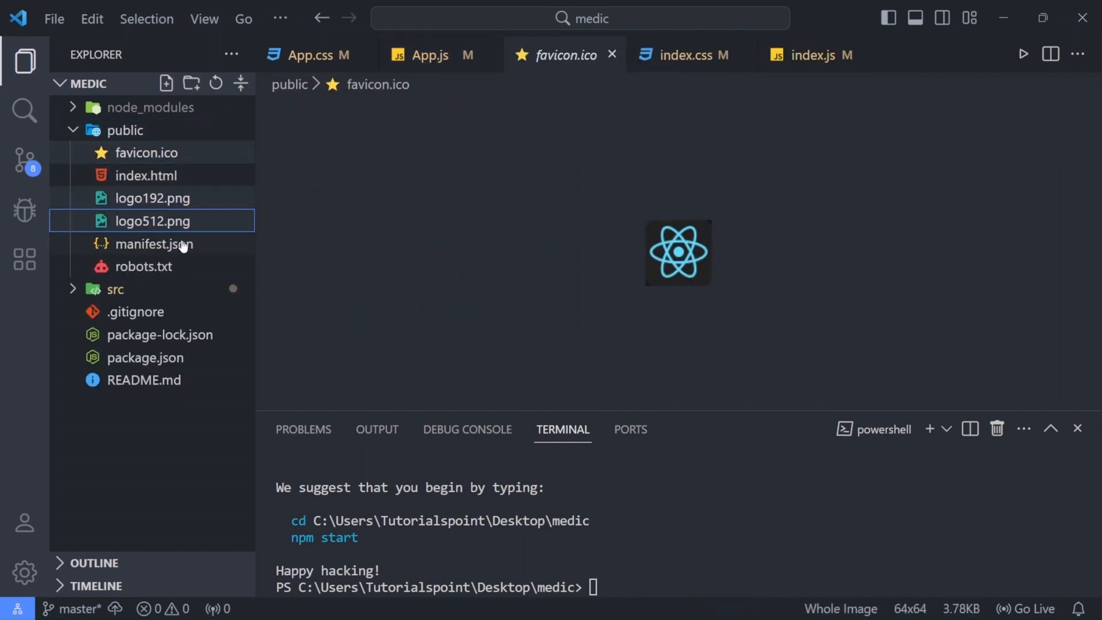
pyautogui.press('Down')
pyautogui.press('Down')
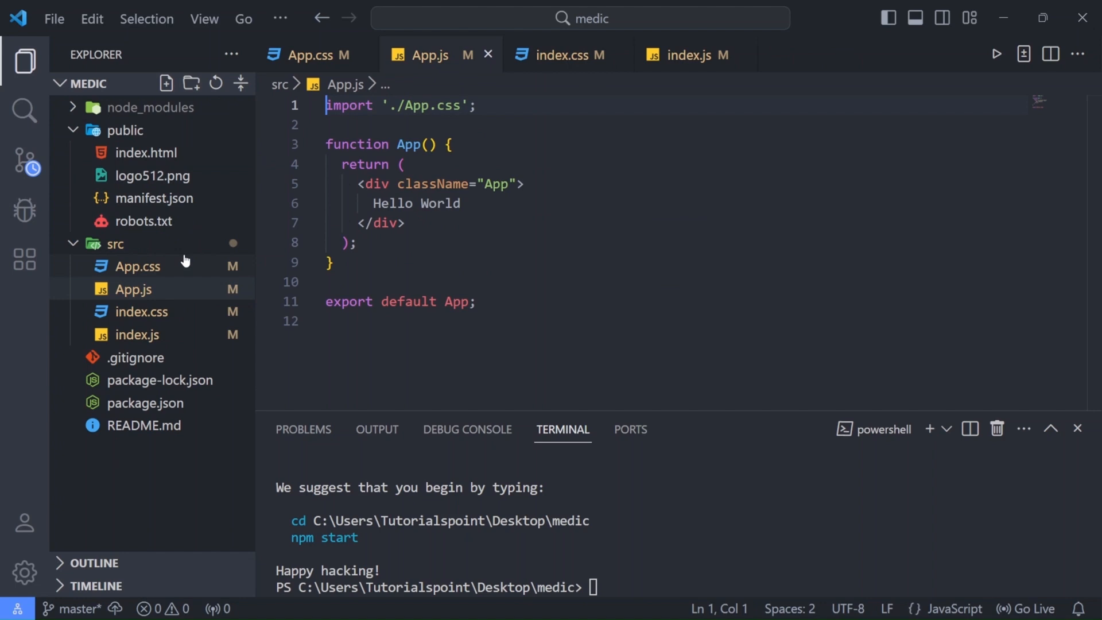
# - Retitle index.html to Medic Landing Page and save
pyautogui.click(146, 153)
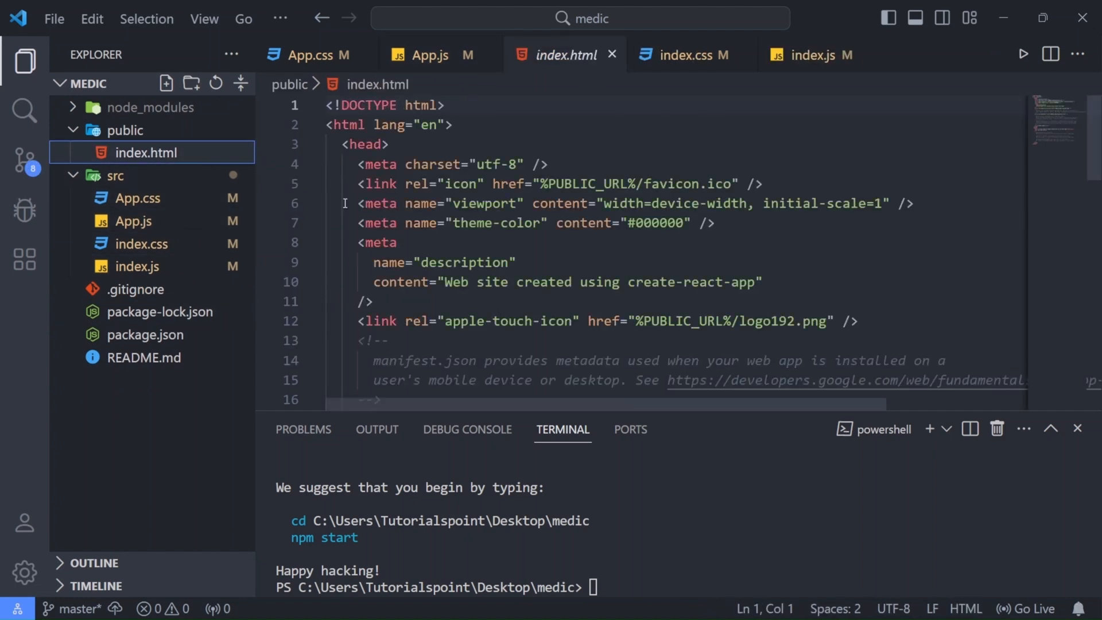
pyautogui.scroll(-2, 492, 267)
pyautogui.scroll(-3, 491, 267)
pyautogui.scroll(-2, 492, 268)
pyautogui.scroll(2, 492, 267)
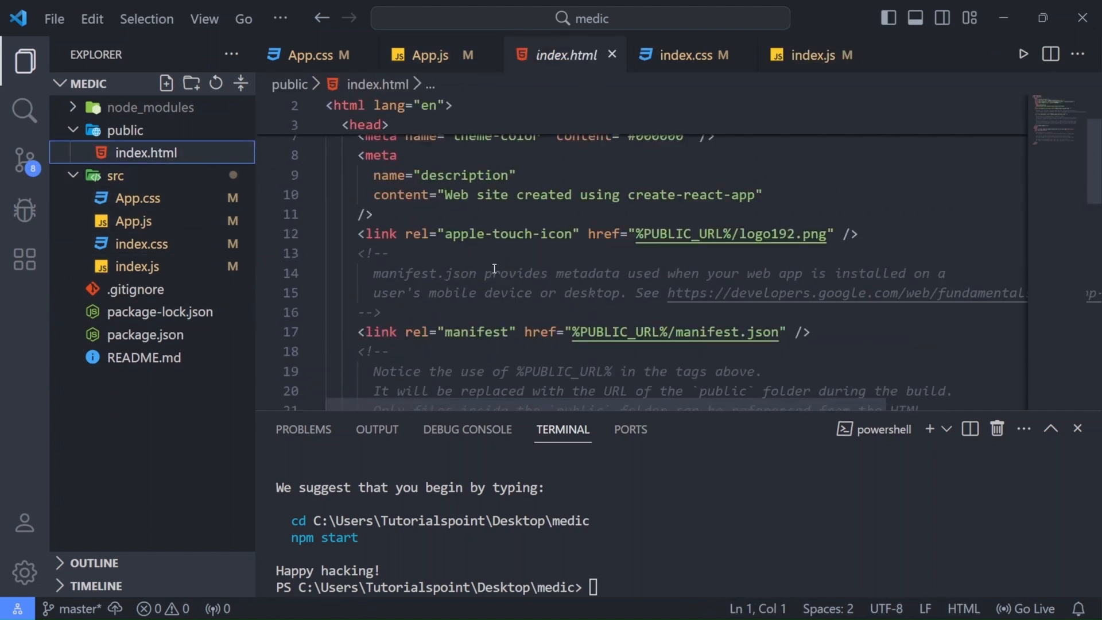
pyautogui.scroll(-3, 492, 267)
pyautogui.click(489, 355)
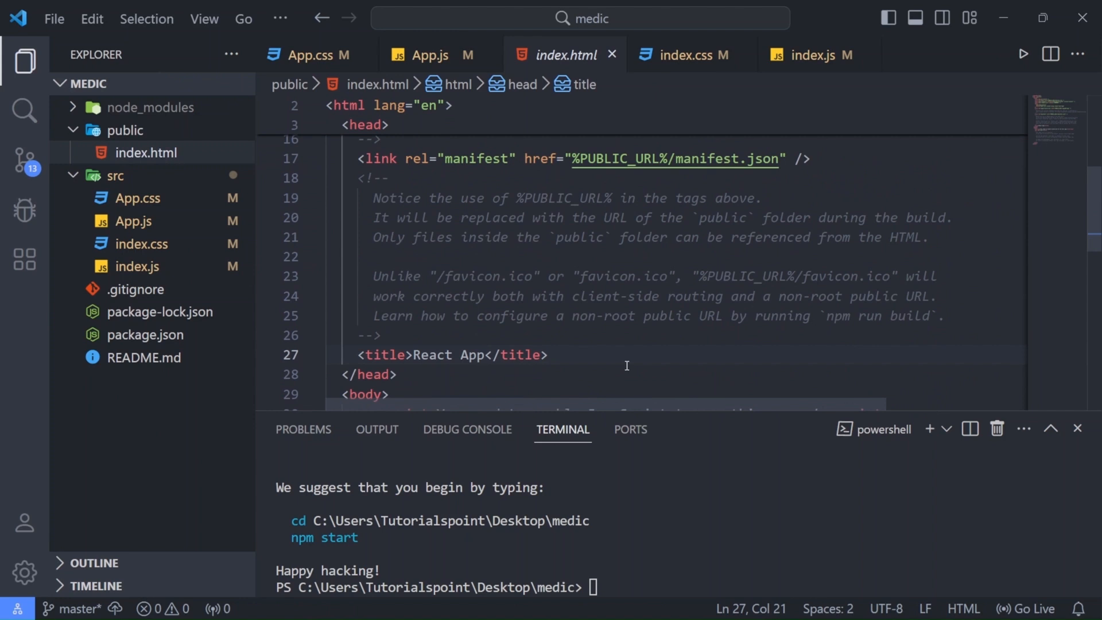
pyautogui.hotkey('ctrl', 'BackSpace')
pyautogui.hotkey('ctrl', 'BackSpace')
pyautogui.write('Medic Lanfi')
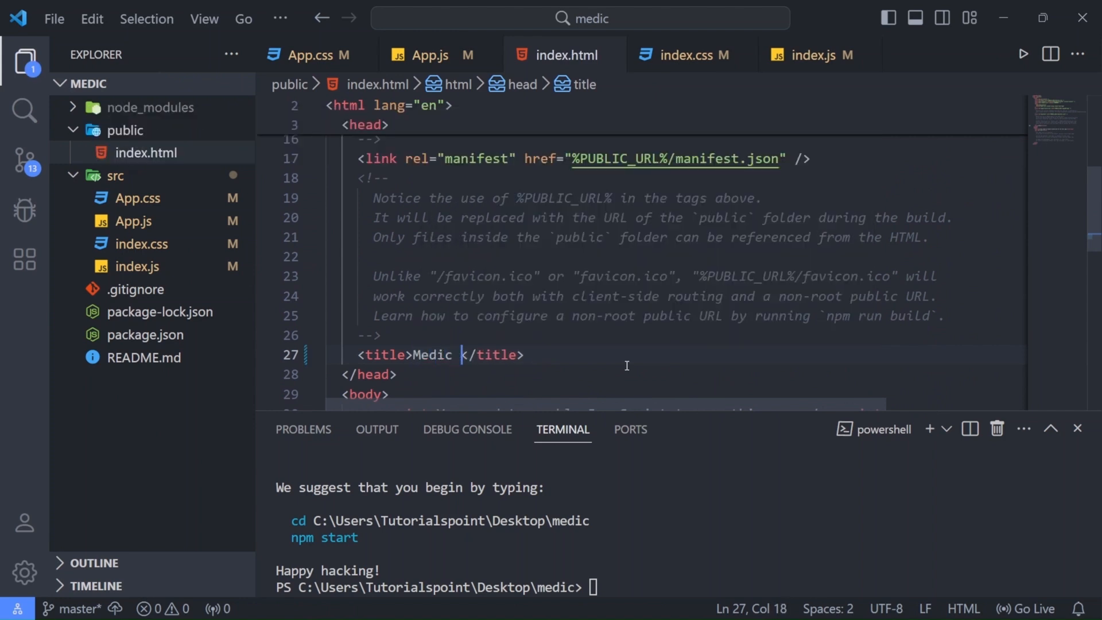
pyautogui.press('BackSpace')
pyautogui.press('BackSpace')
pyautogui.press('BackSpace')
pyautogui.write('Landing P')
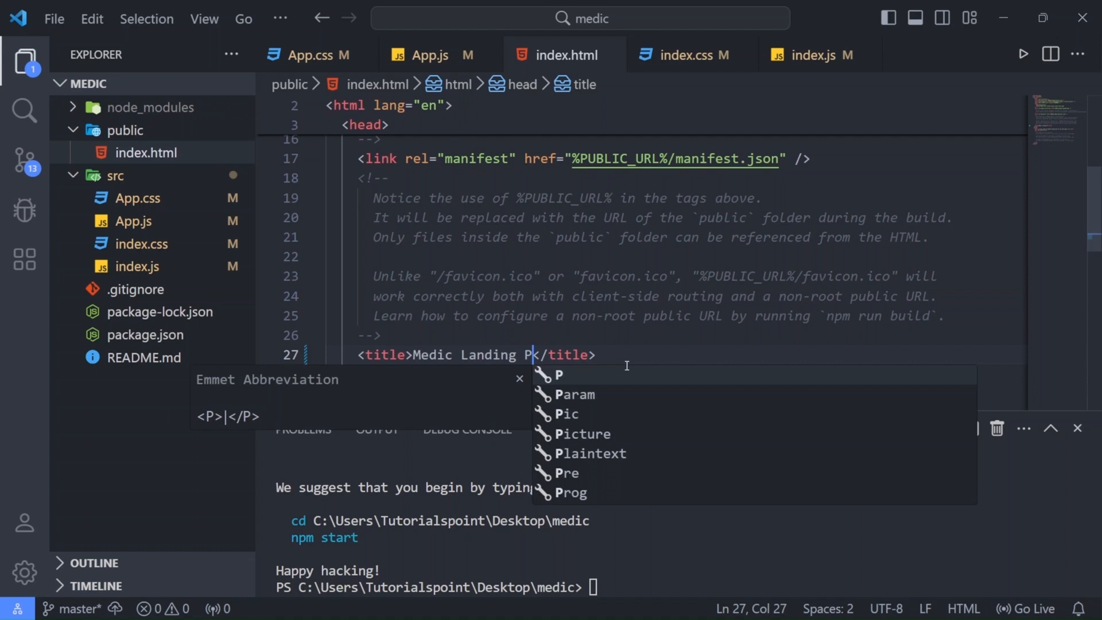
pyautogui.write('age')
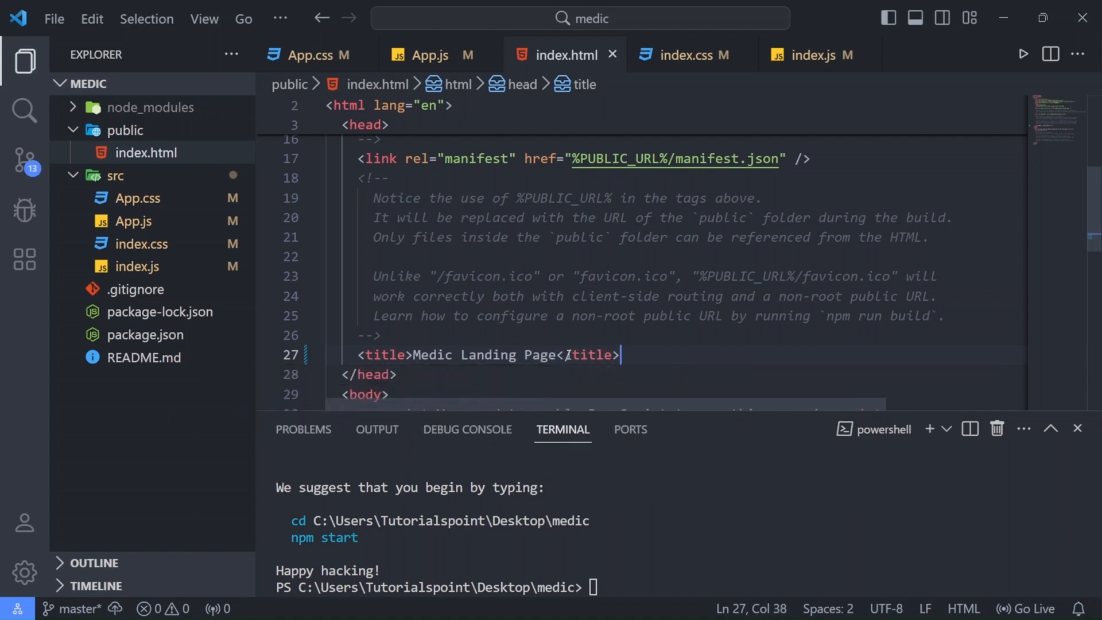
pyautogui.hotkey('ctrl', 's')
# - Close all editor tabs and reopen App.js with the caret after Hello World
pyautogui.hotkey('ctrl', 'w')
pyautogui.hotkey('ctrl', 'w')
pyautogui.hotkey('ctrl', 'w')
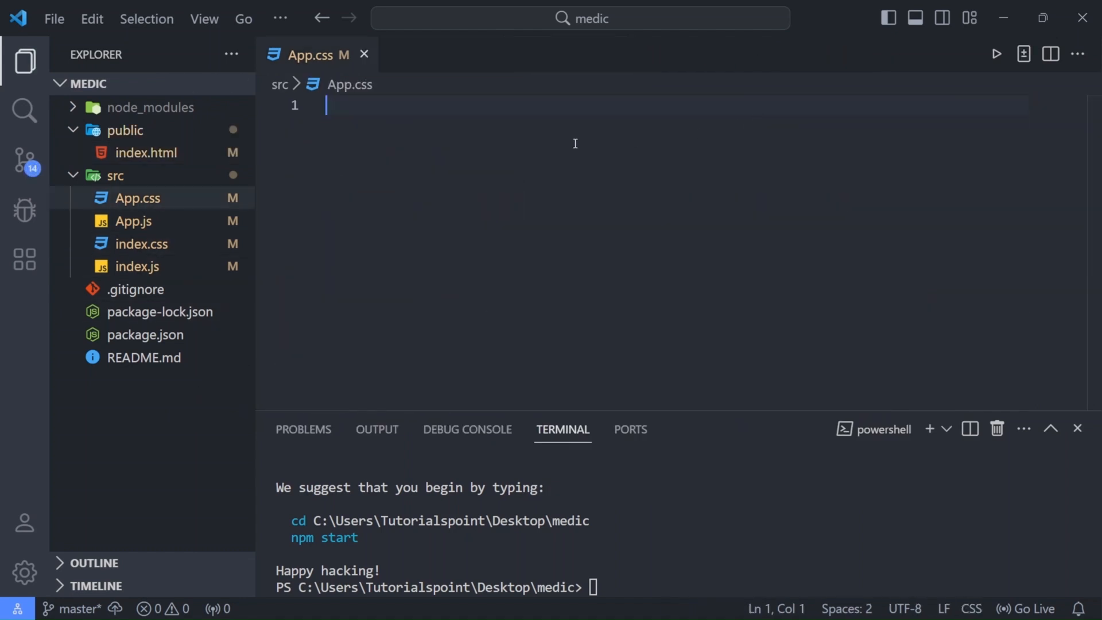
pyautogui.hotkey('ctrl', 'w')
pyautogui.click(134, 222)
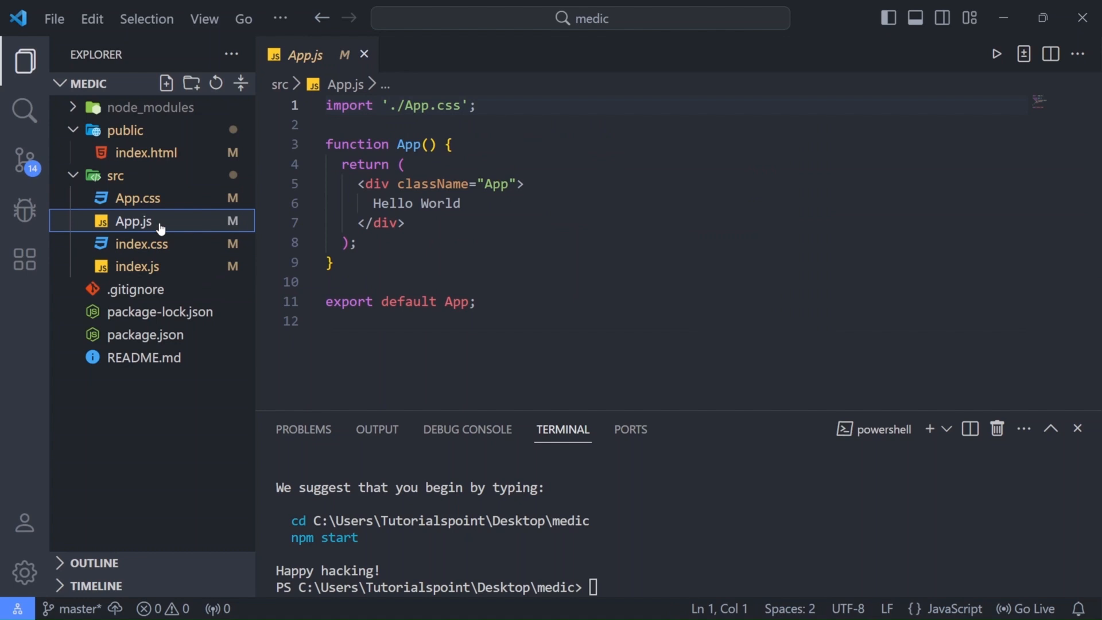
pyautogui.click(479, 204)
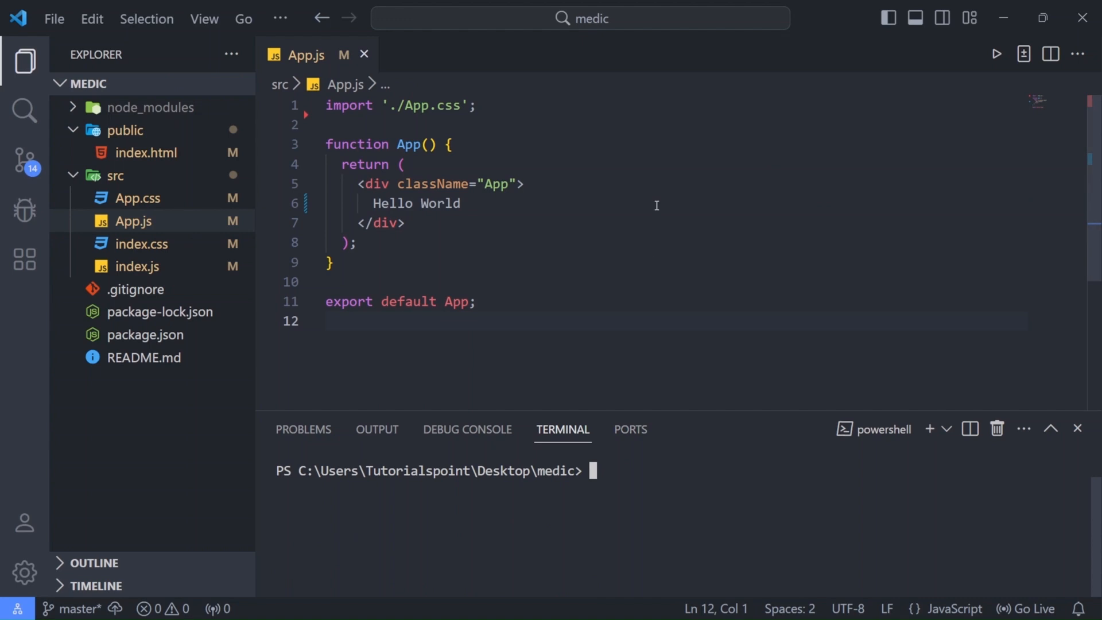
pyautogui.write('n')
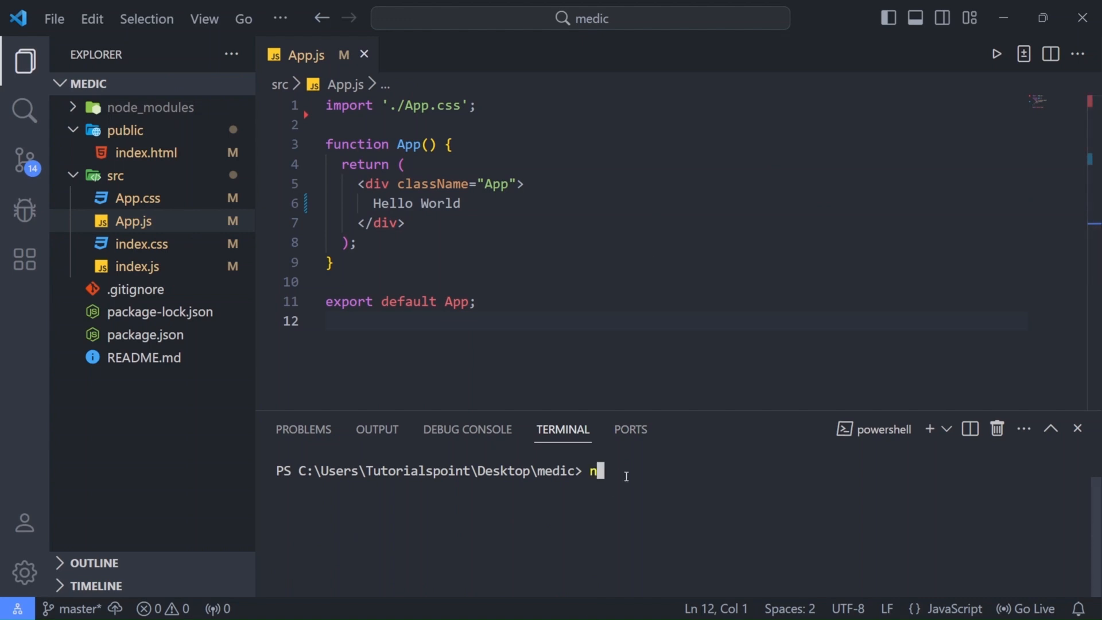
pyautogui.write('pm start')
# - Run npm start in the terminal to launch the development server on localhost:3000
pyautogui.press('Return')
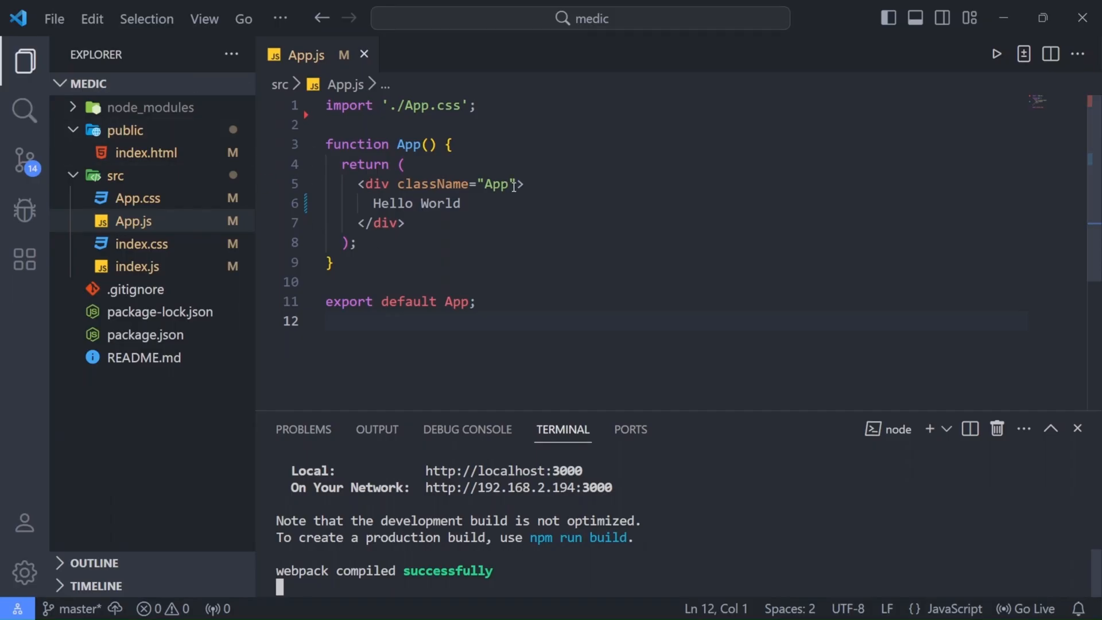
# - Remove className="App" and turn the wrapping div into an empty React fragment
pyautogui.moveTo(515, 185); pyautogui.dragTo(398, 184)
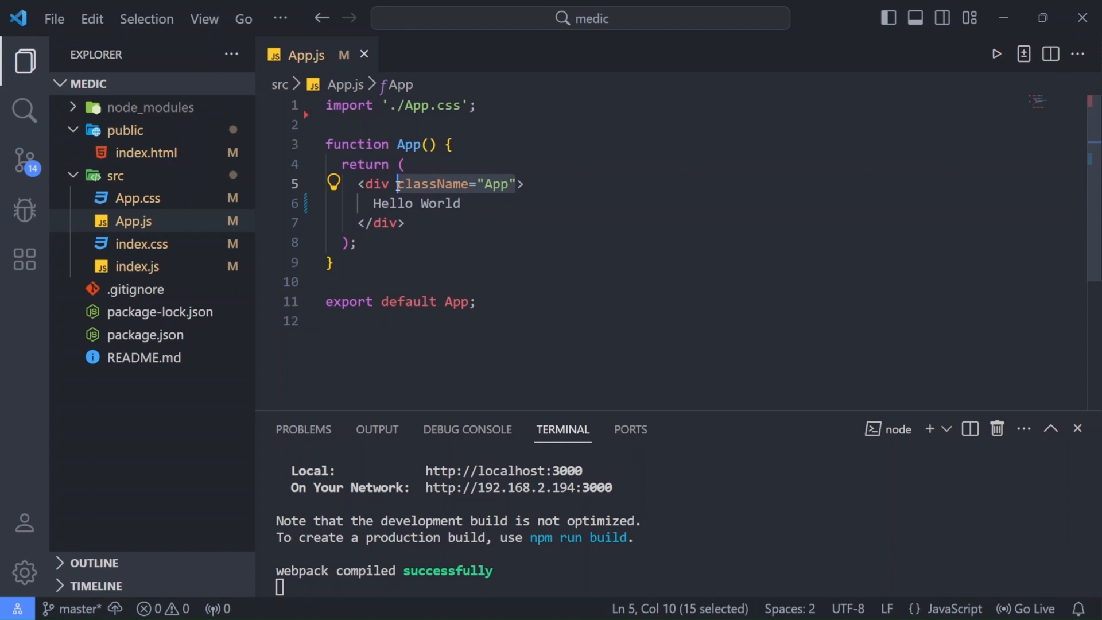
pyautogui.press('BackSpace')
pyautogui.press('BackSpace')
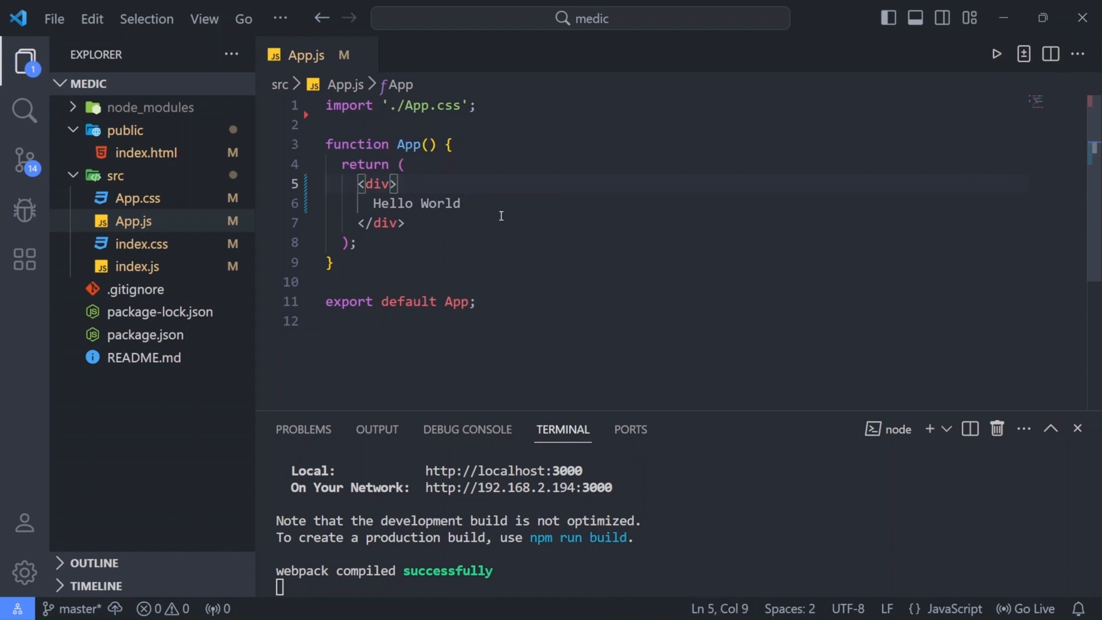
pyautogui.click(488, 206)
pyautogui.doubleClick(379, 184)
pyautogui.press('BackSpace')
pyautogui.press('Down')
pyautogui.press('Down')
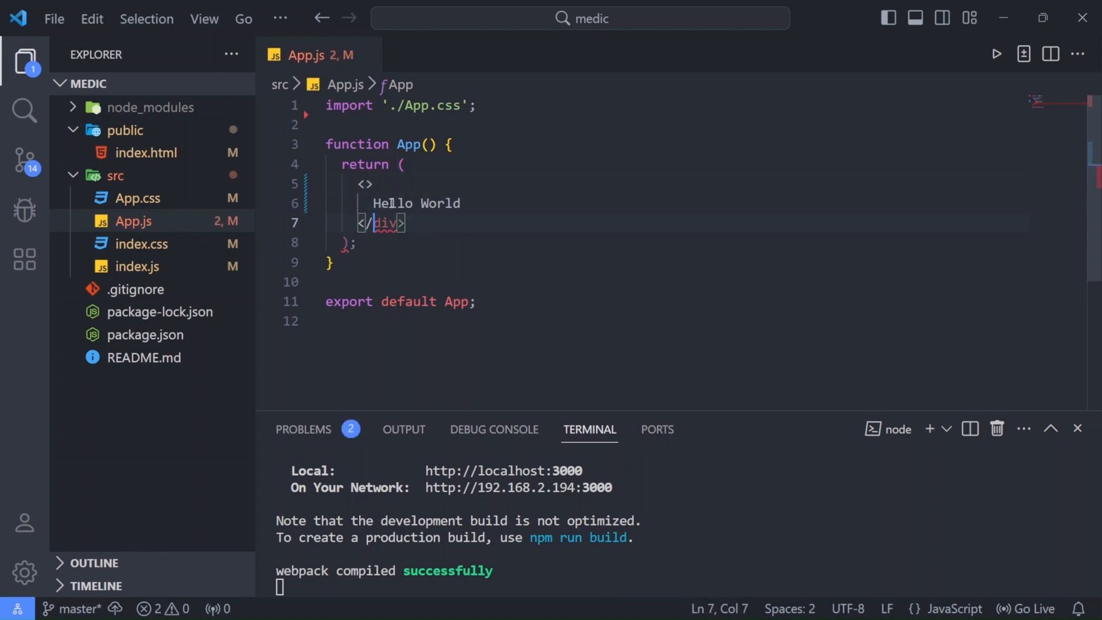
pyautogui.press('Right')
pyautogui.press('Right')
pyautogui.press('Right')
pyautogui.press('BackSpace')
pyautogui.press('BackSpace')
pyautogui.press('BackSpace')
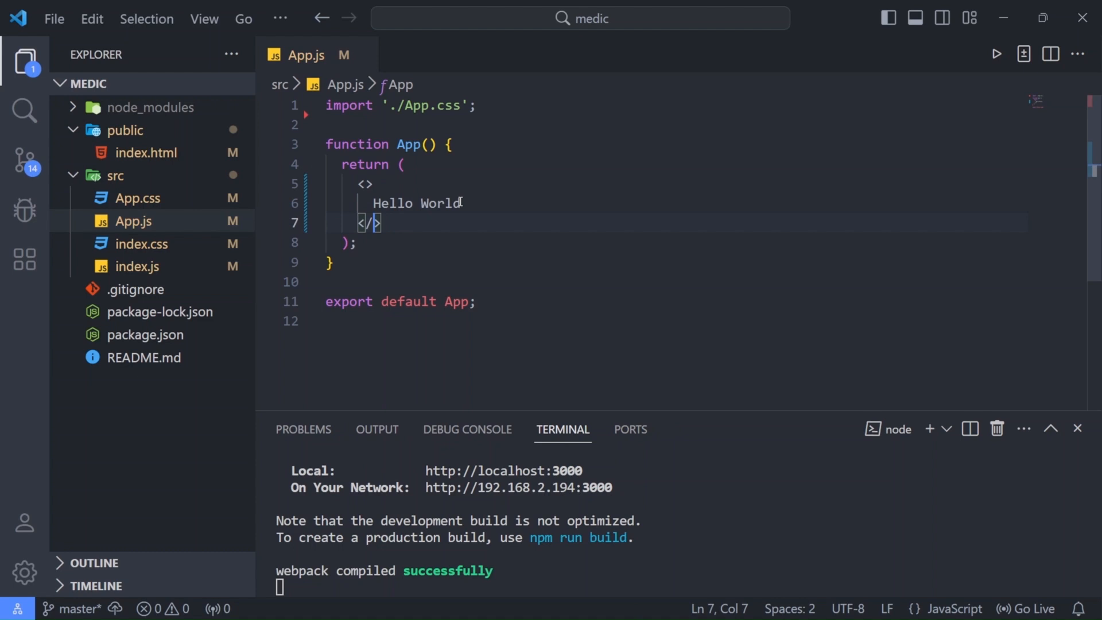
# - Check the closing fragment tag, save App.js and select the src folder
pyautogui.doubleClick(370, 224)
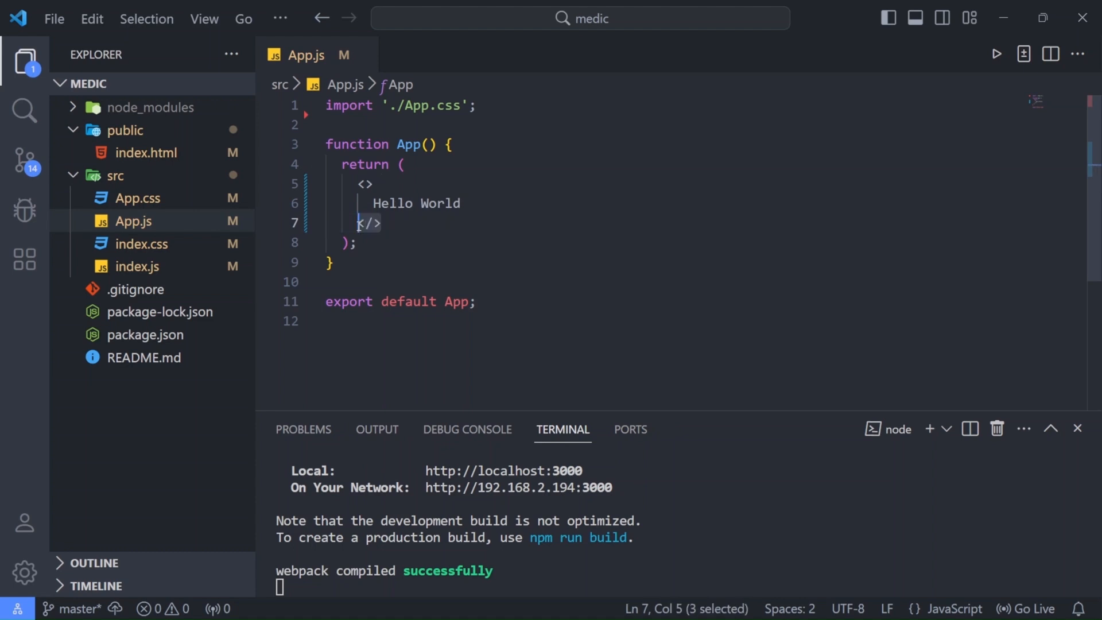
pyautogui.click(380, 223)
pyautogui.click(465, 203)
pyautogui.hotkey('ctrl', 's')
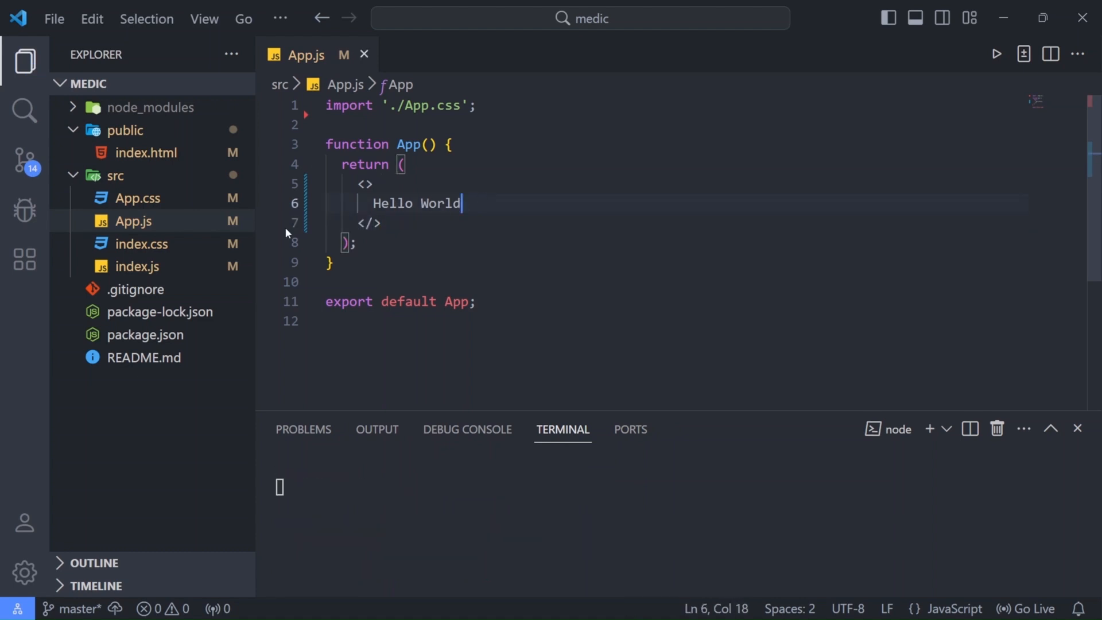
pyautogui.click(125, 175)
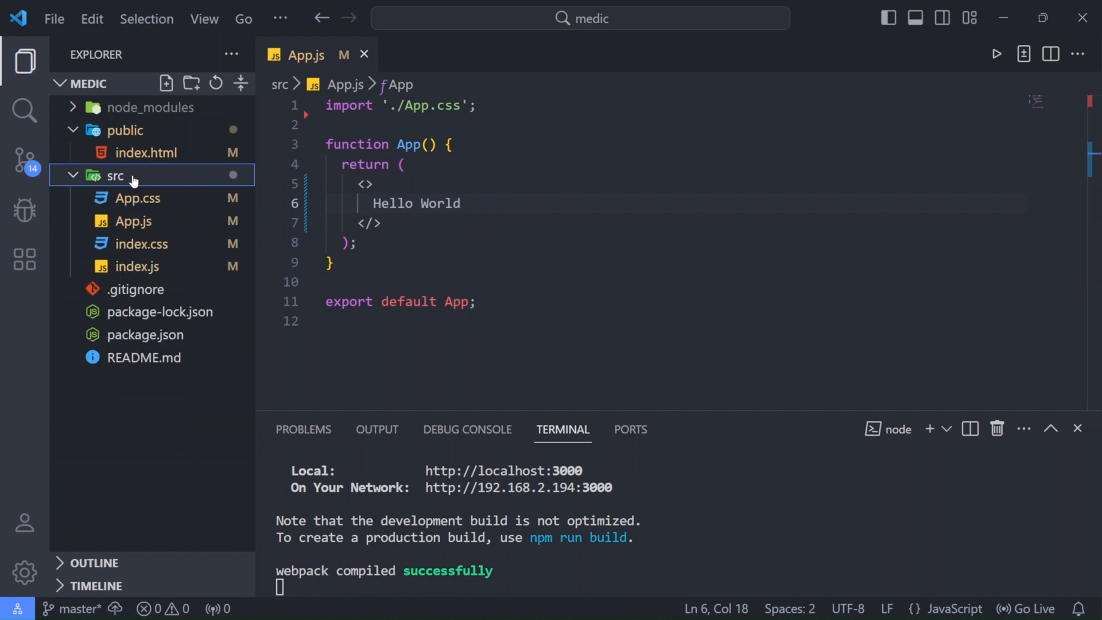
pyautogui.rightClick(132, 179)
pyautogui.click(194, 225)
pyautogui.write('a')
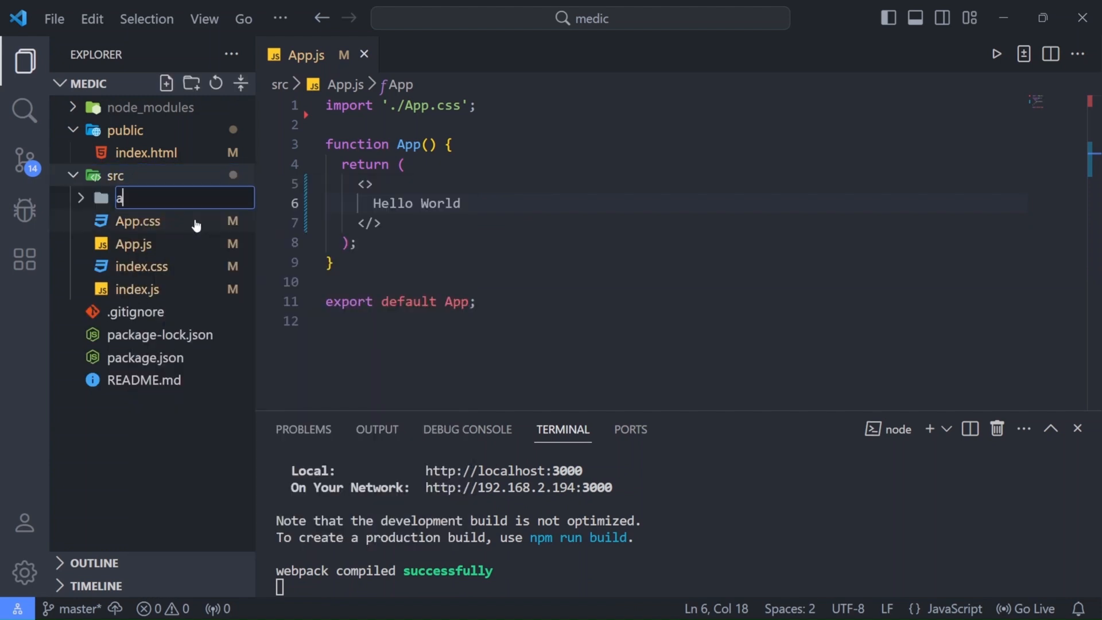
pyautogui.write('ssets')
pyautogui.press('Return')
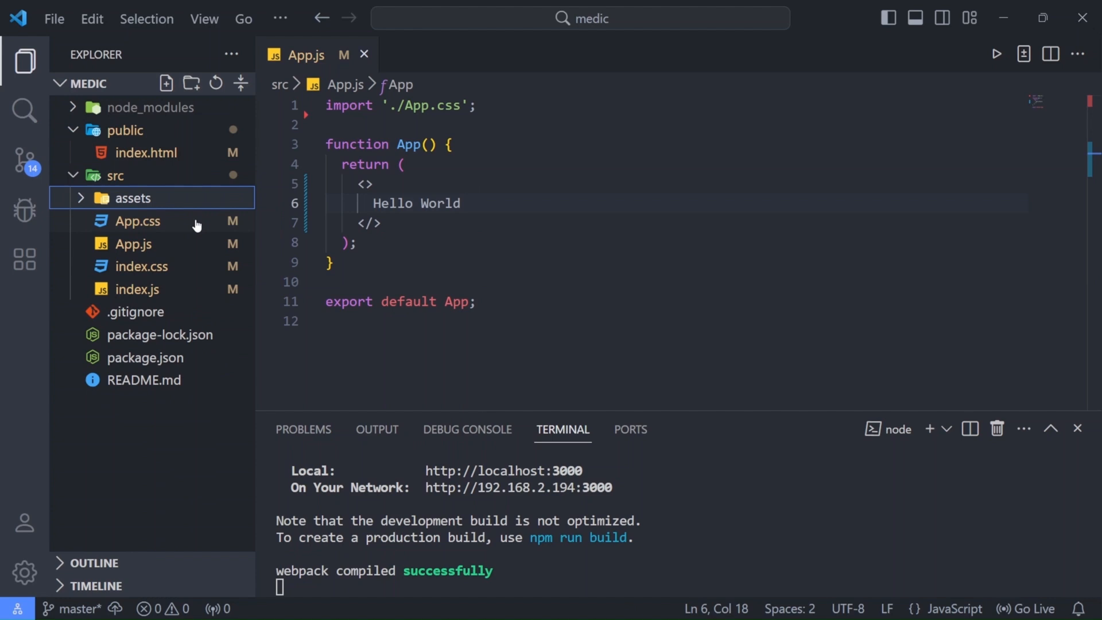
pyautogui.click(153, 207)
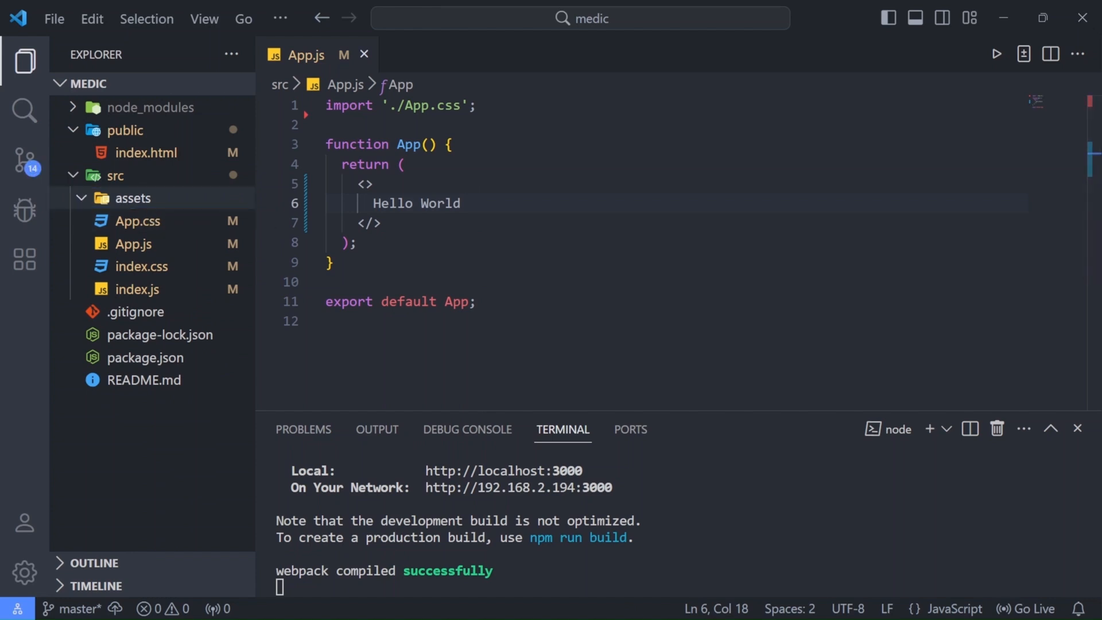
pyautogui.click(103, 198)
pyautogui.moveTo(133, 199); pyautogui.dragTo(134, 198)
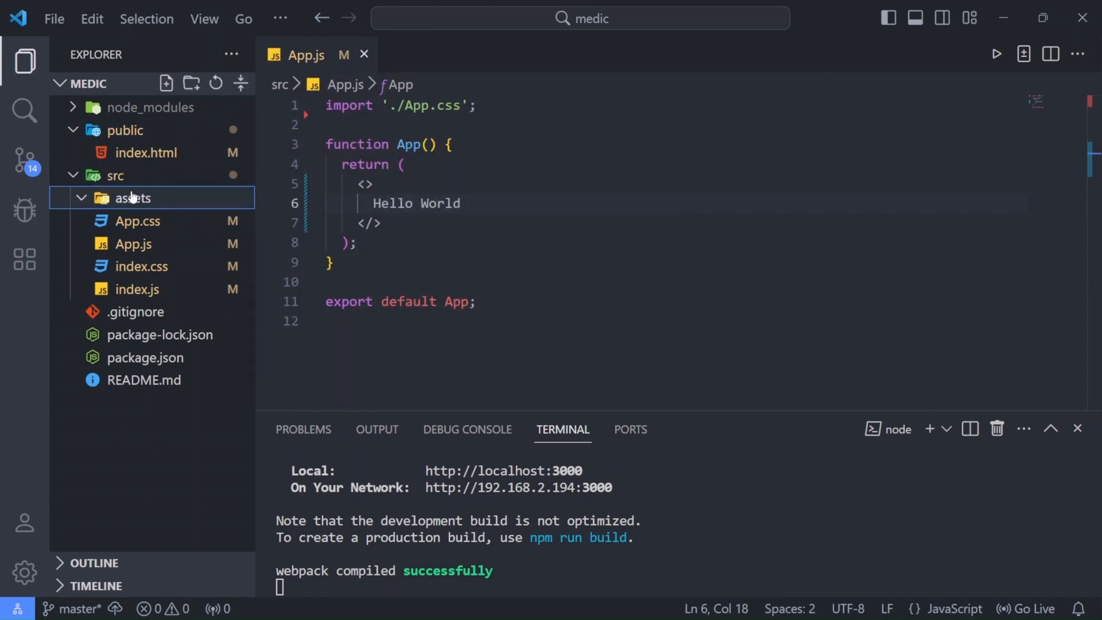
pyautogui.scroll(-5, 172, 328)
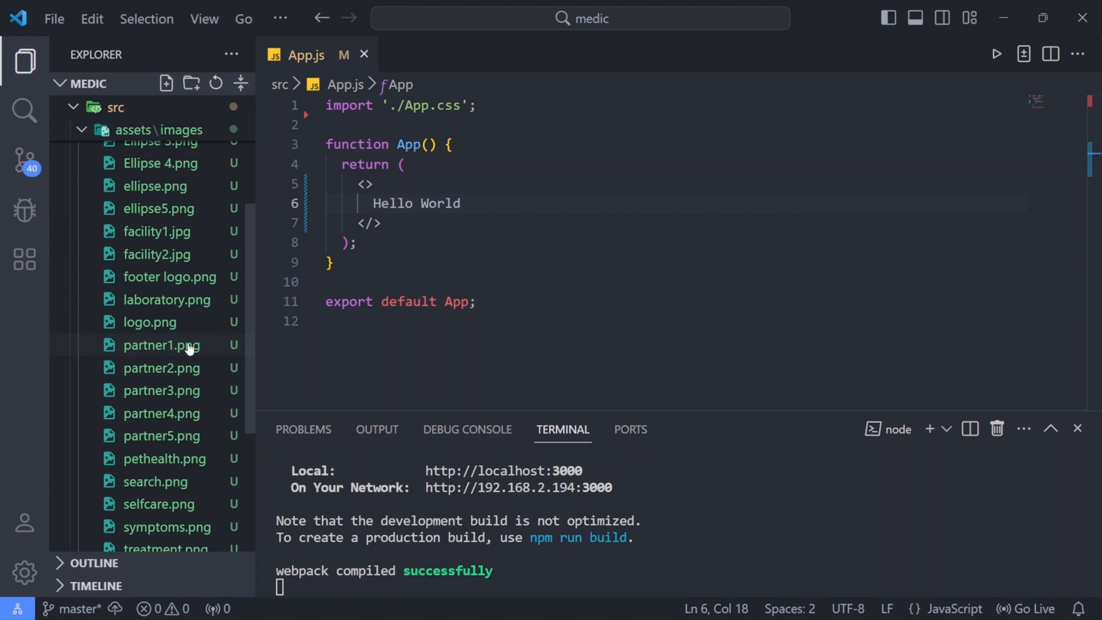
pyautogui.scroll(-3, 190, 348)
pyautogui.scroll(2, 190, 349)
pyautogui.scroll(5, 202, 313)
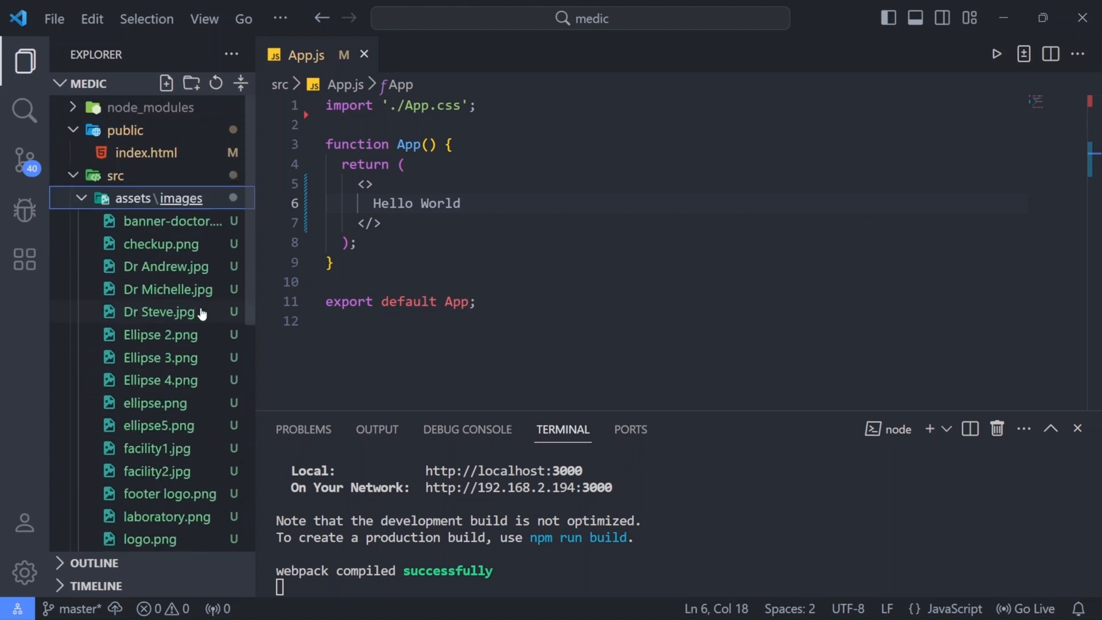
pyautogui.click(81, 199)
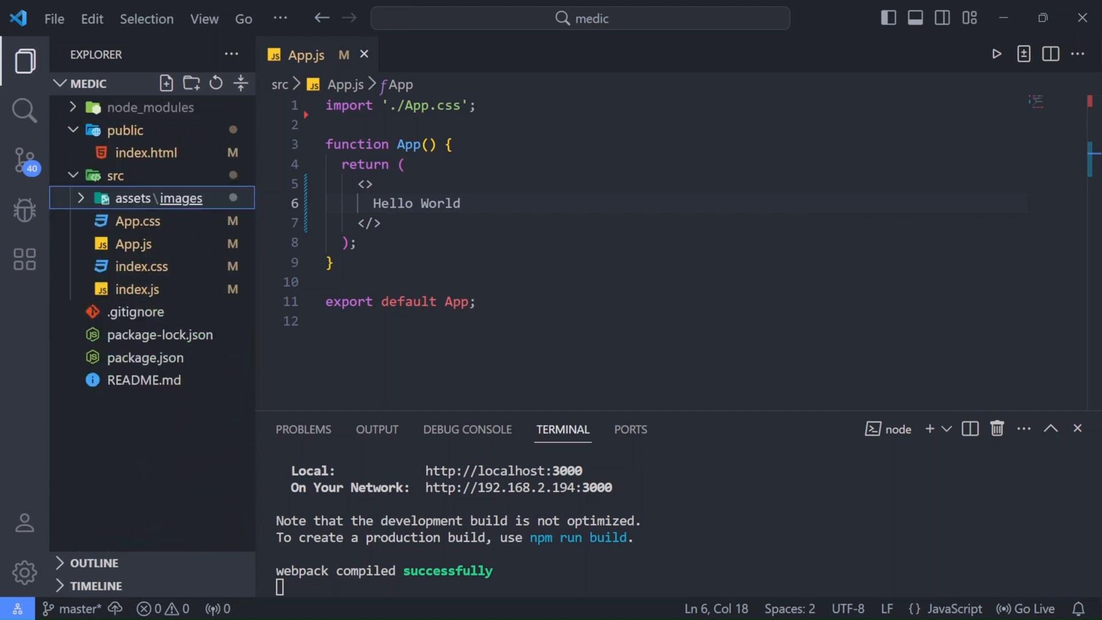
pyautogui.click(580, 266)
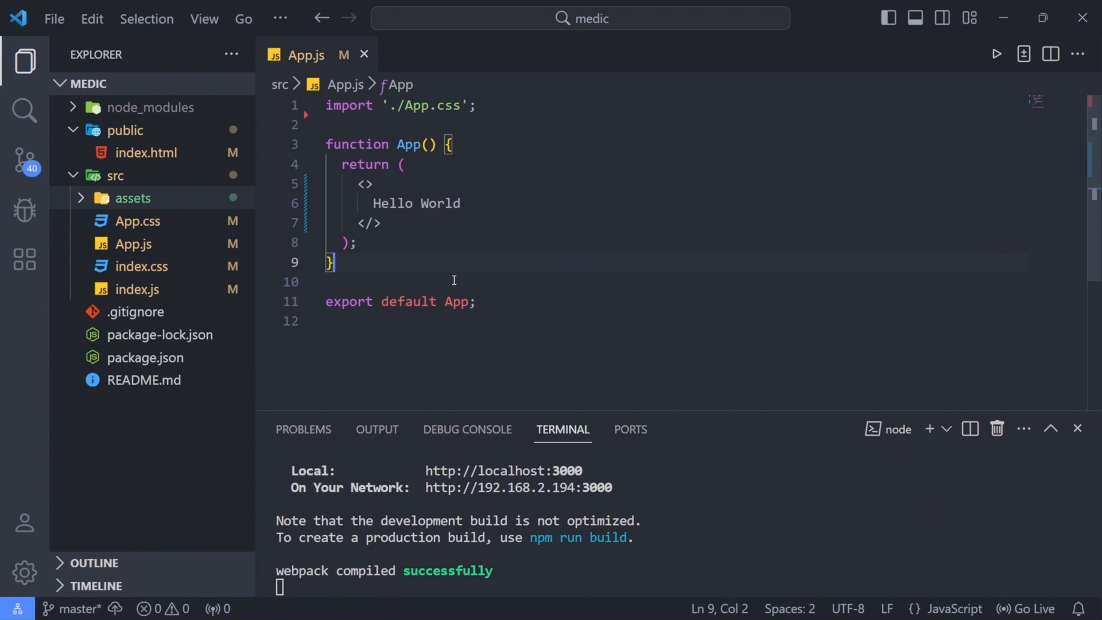
pyautogui.click(450, 281)
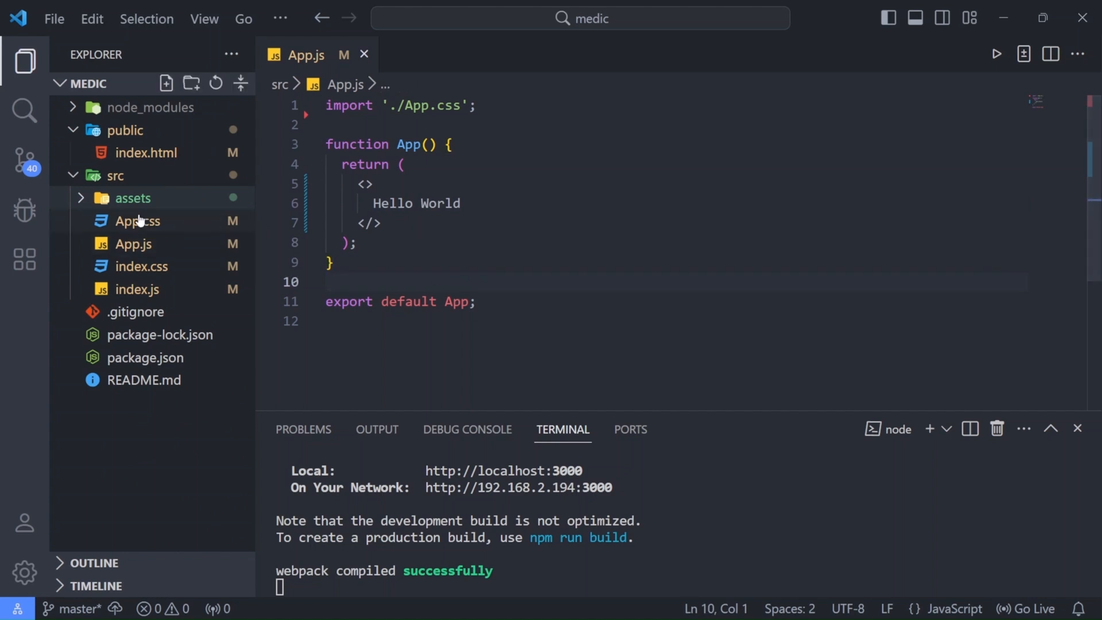
pyautogui.click(125, 200)
pyautogui.click(83, 198)
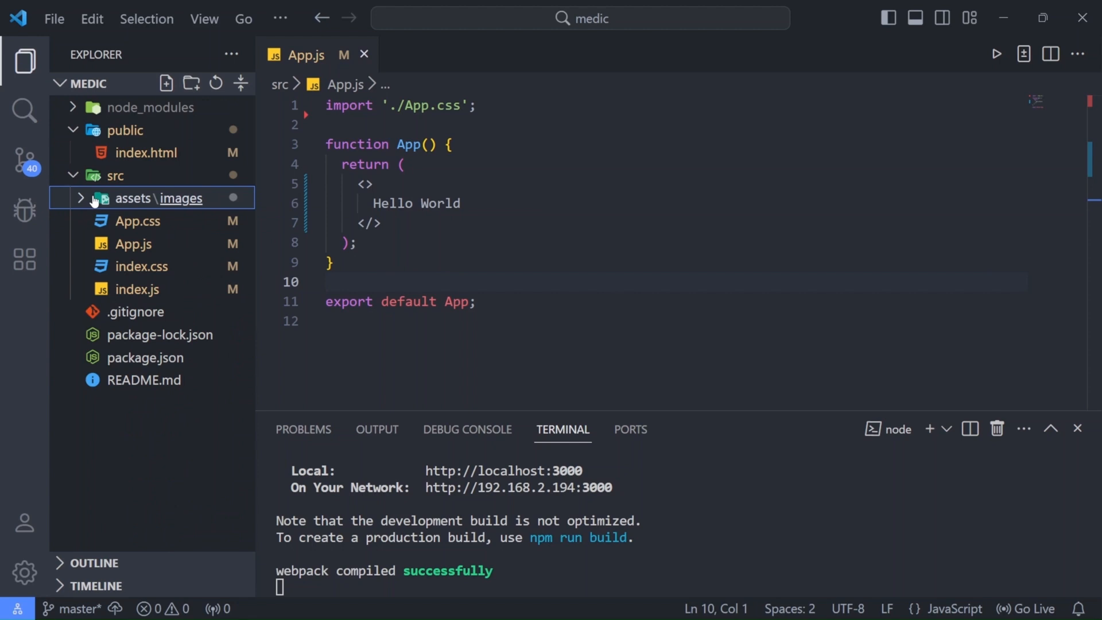
pyautogui.click(452, 277)
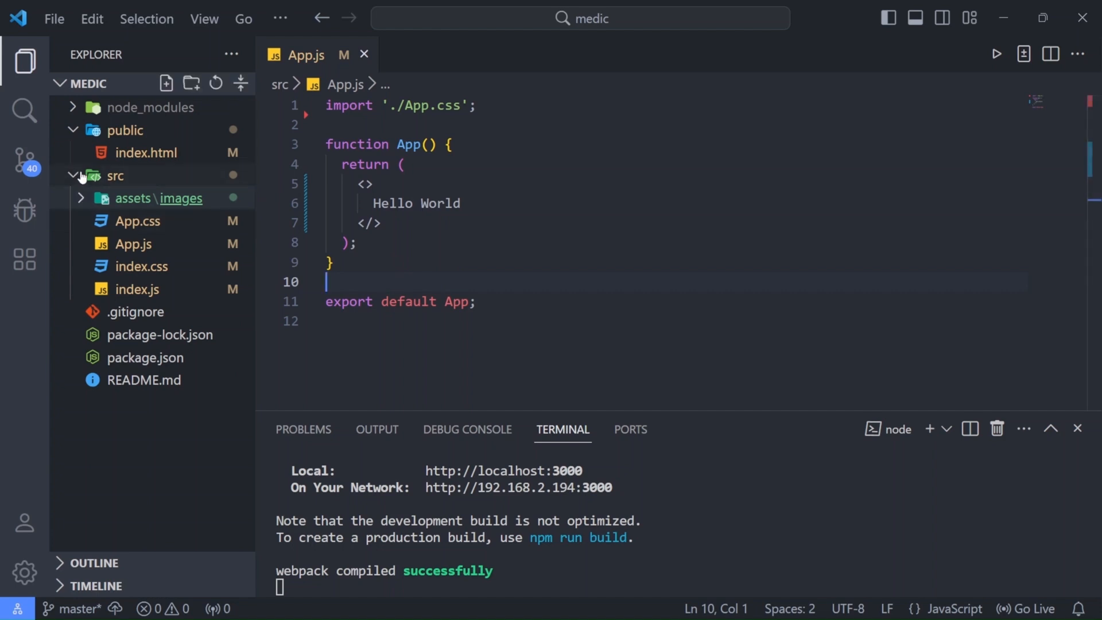
# - Create a components folder in src with a navbar folder inside it
pyautogui.click(116, 176)
pyautogui.rightClick(116, 176)
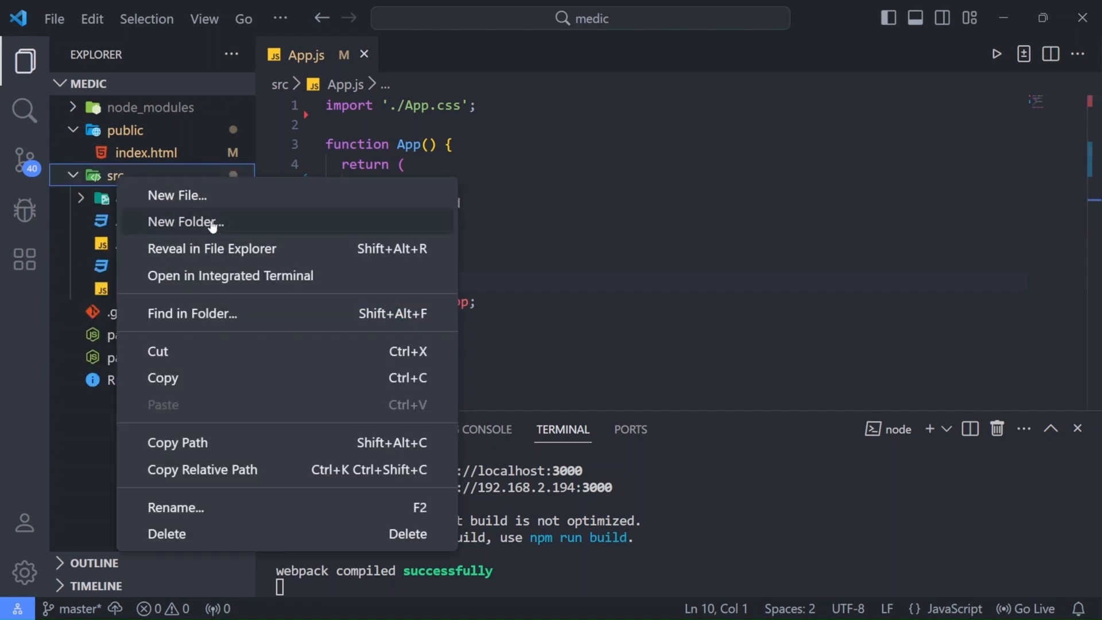
pyautogui.click(186, 221)
pyautogui.write('components')
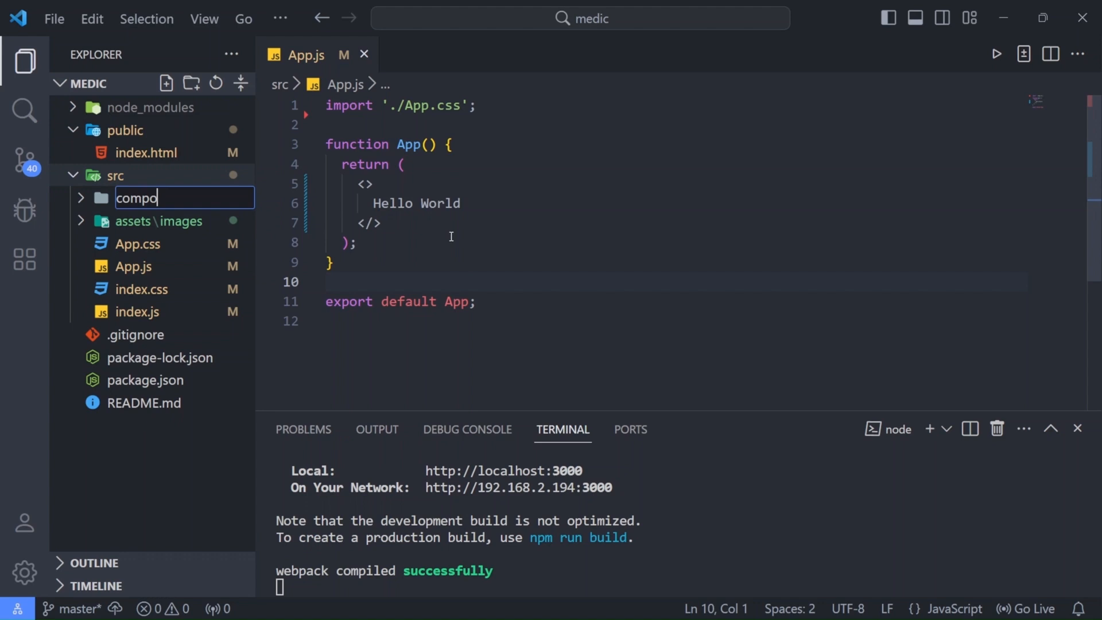
pyautogui.press('Return')
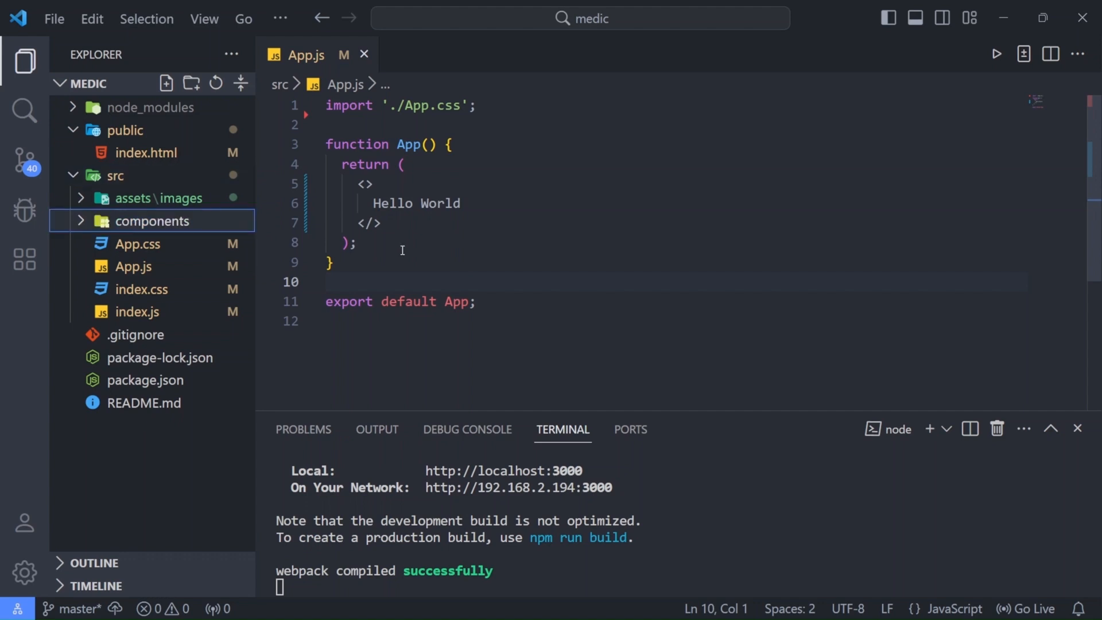
pyautogui.rightClick(151, 222)
pyautogui.click(206, 246)
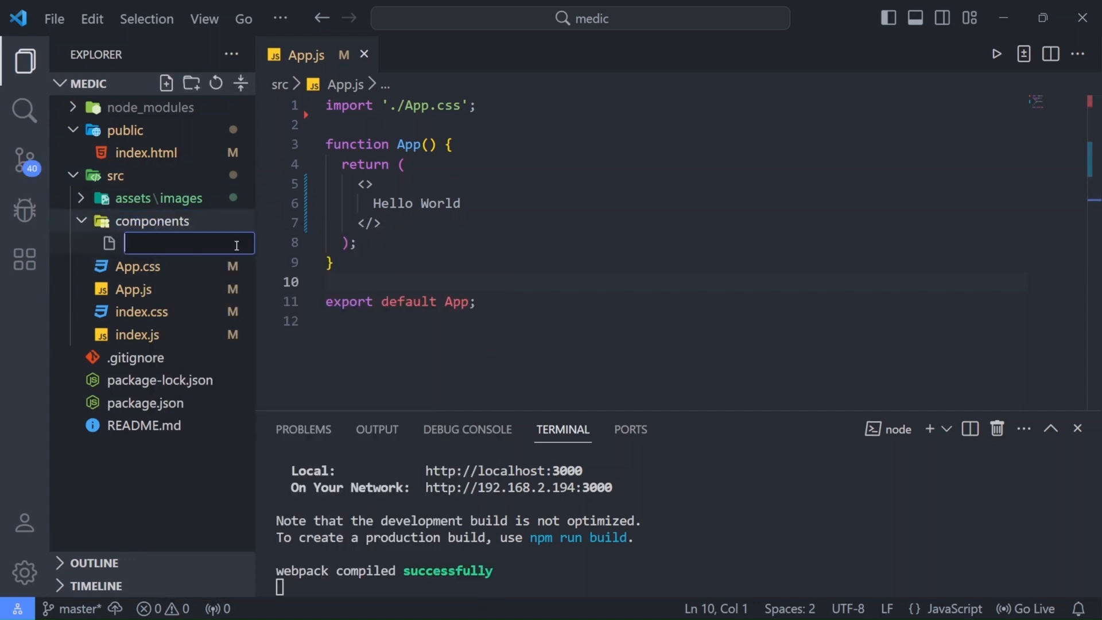
pyautogui.press('Escape')
pyautogui.rightClick(190, 221)
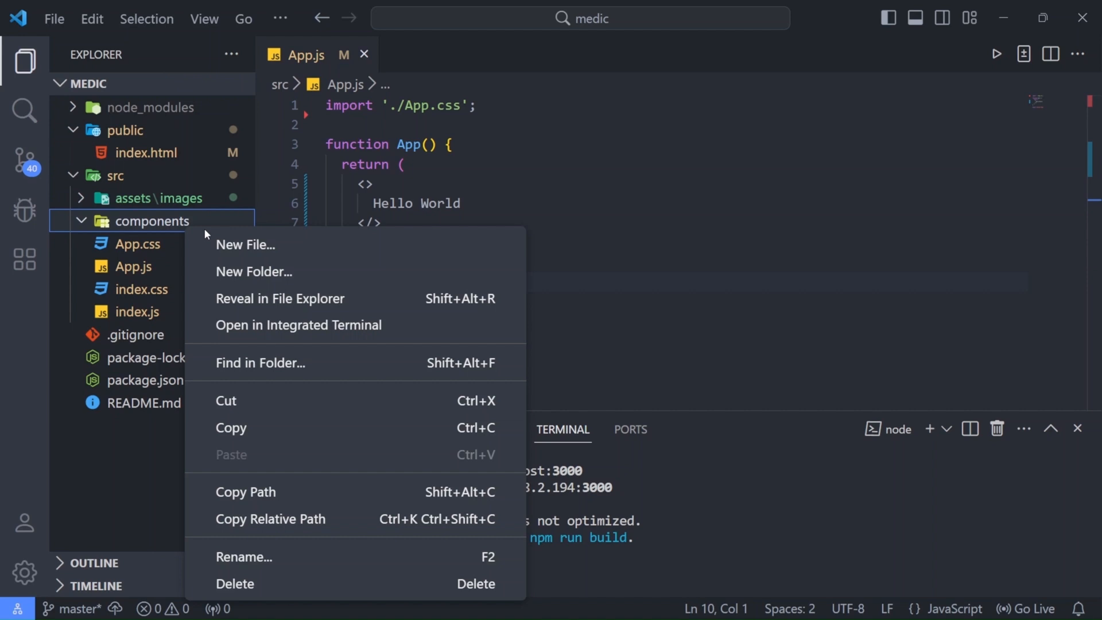
pyautogui.click(254, 271)
pyautogui.write('nav')
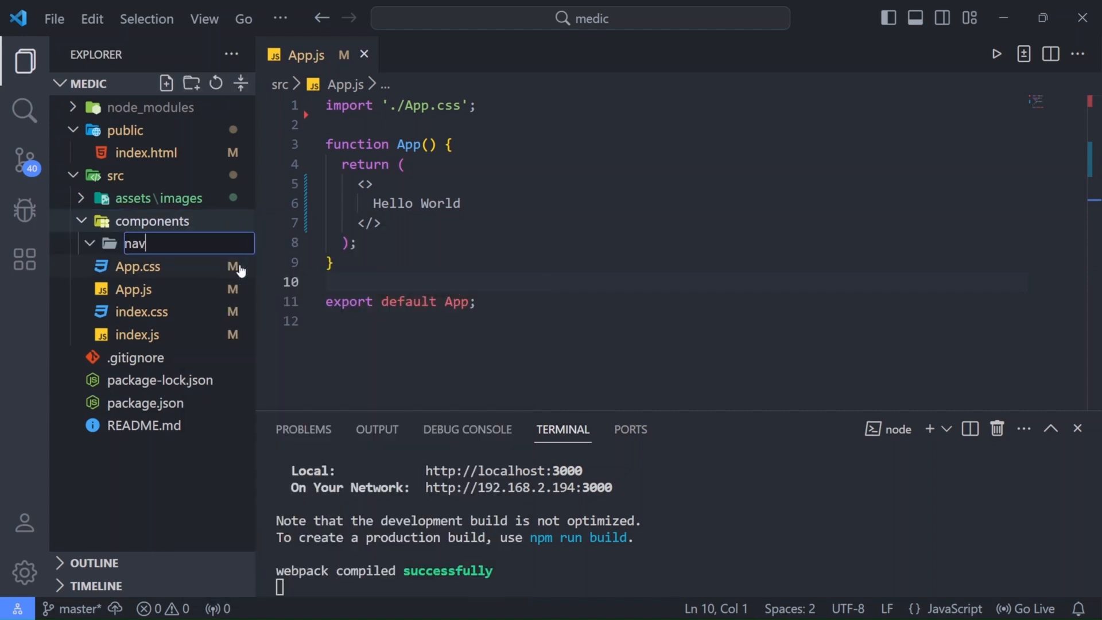
pyautogui.write('bar')
pyautogui.press('Return')
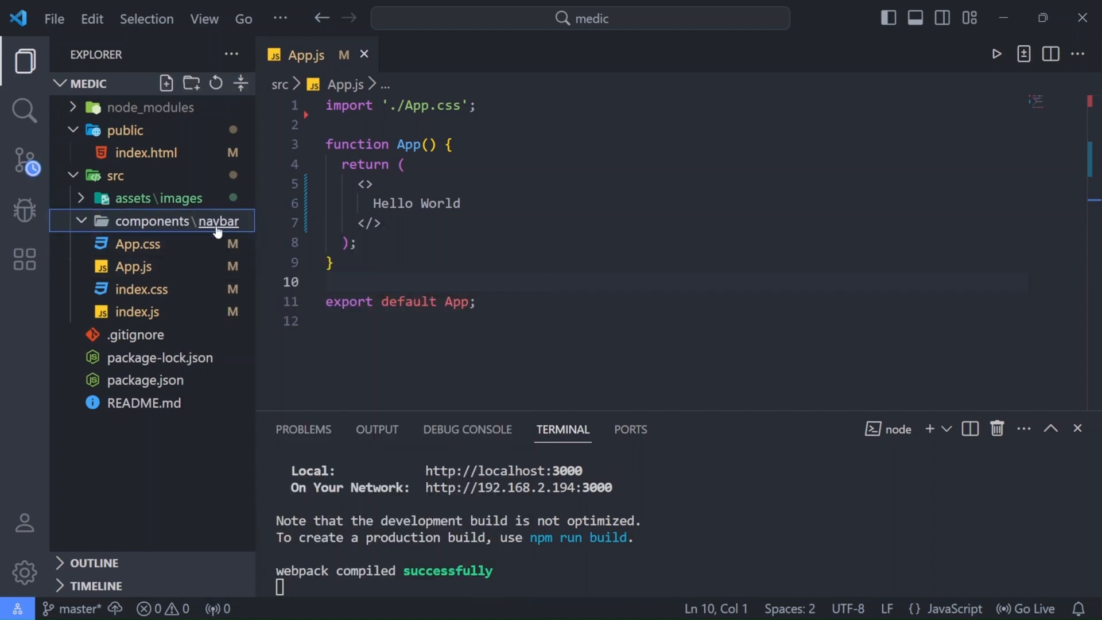
# - Create empty Navbar.jsx and navbar.css files in the navbar folder
pyautogui.rightClick(217, 226)
pyautogui.click(268, 244)
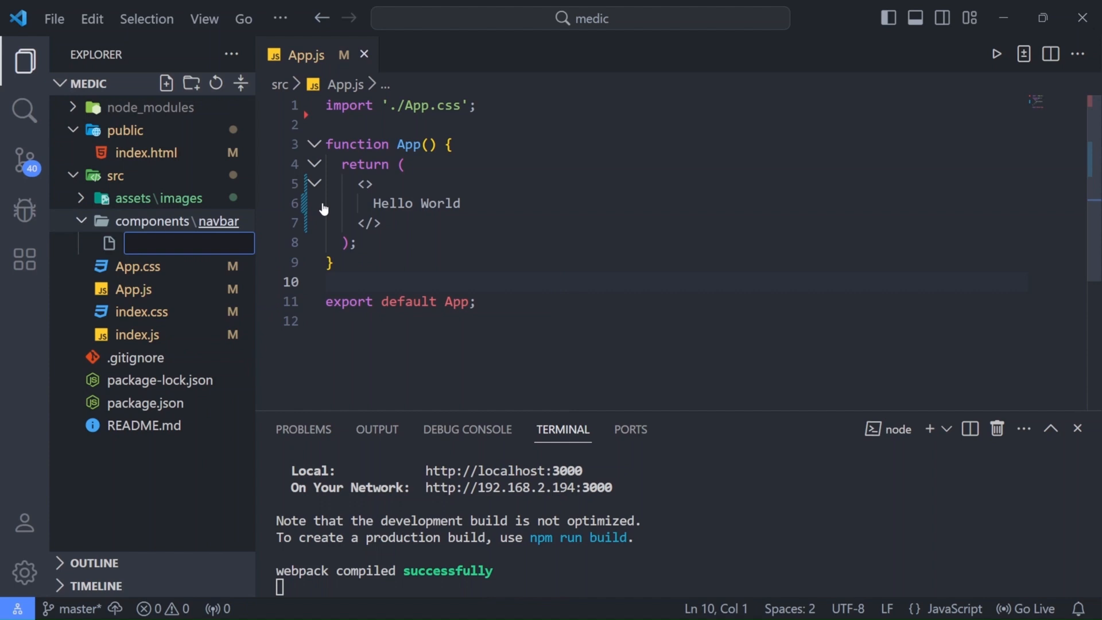
pyautogui.write('Navbar.jsx')
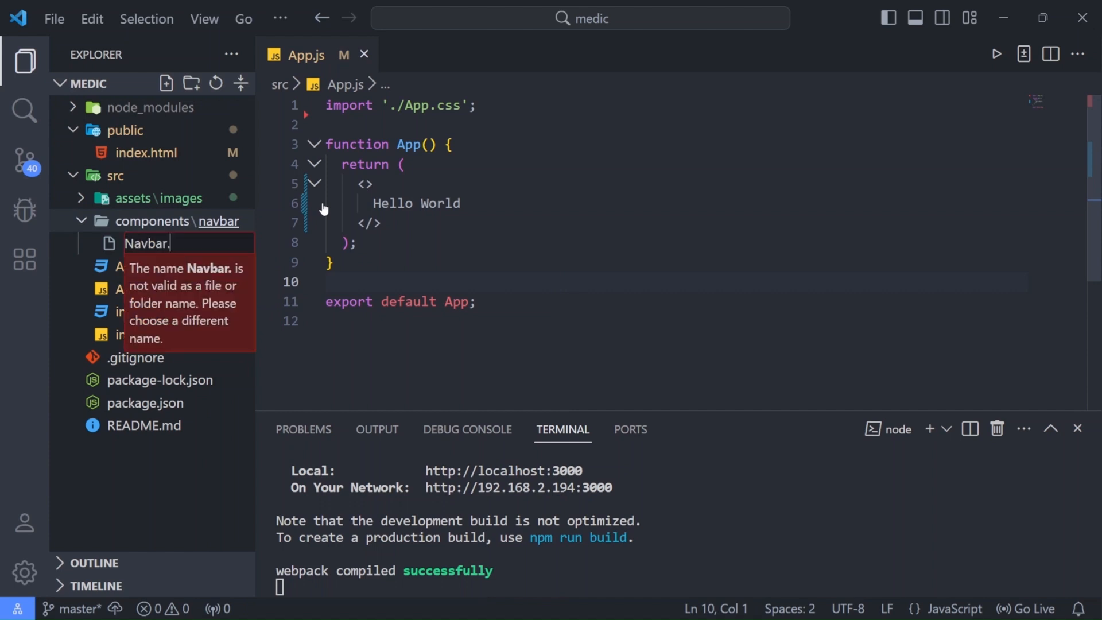
pyautogui.press('Return')
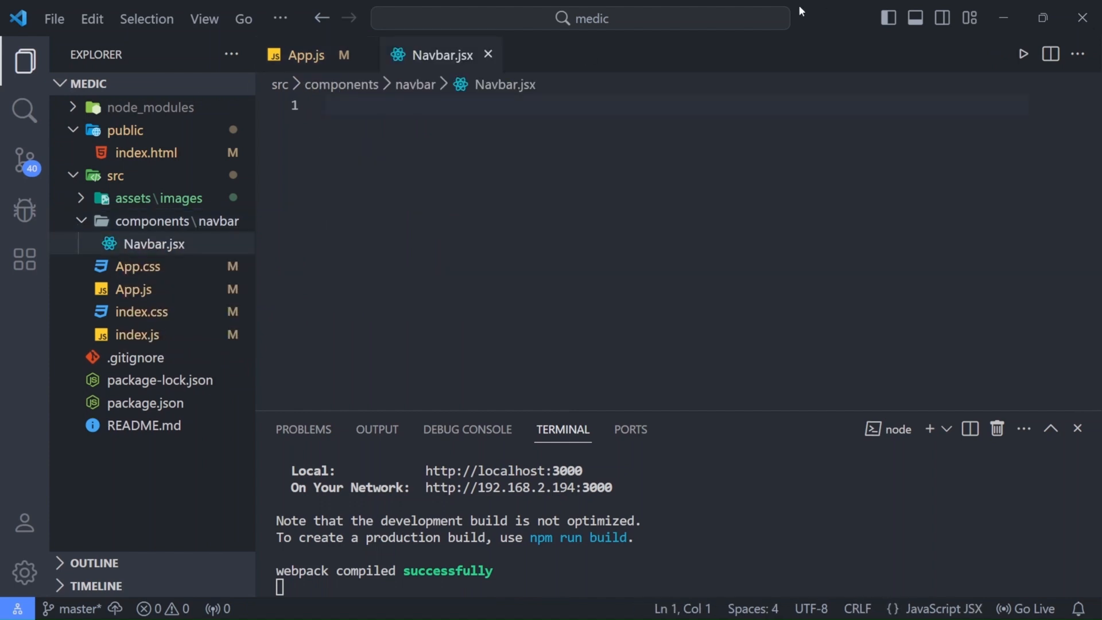
pyautogui.rightClick(201, 224)
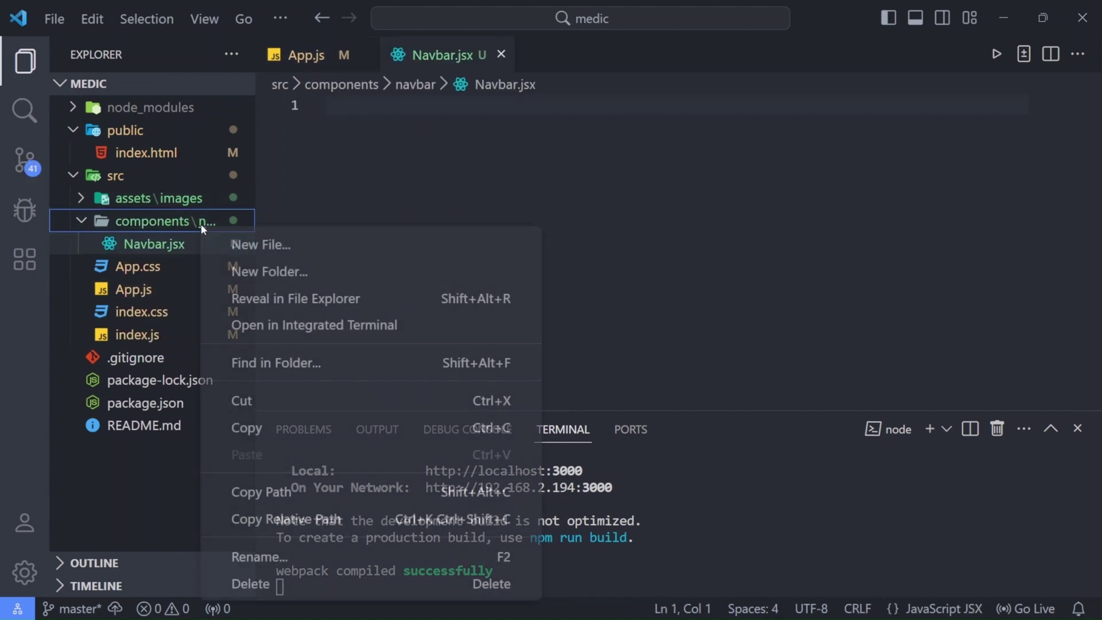
pyautogui.click(250, 246)
pyautogui.write('navbar.css')
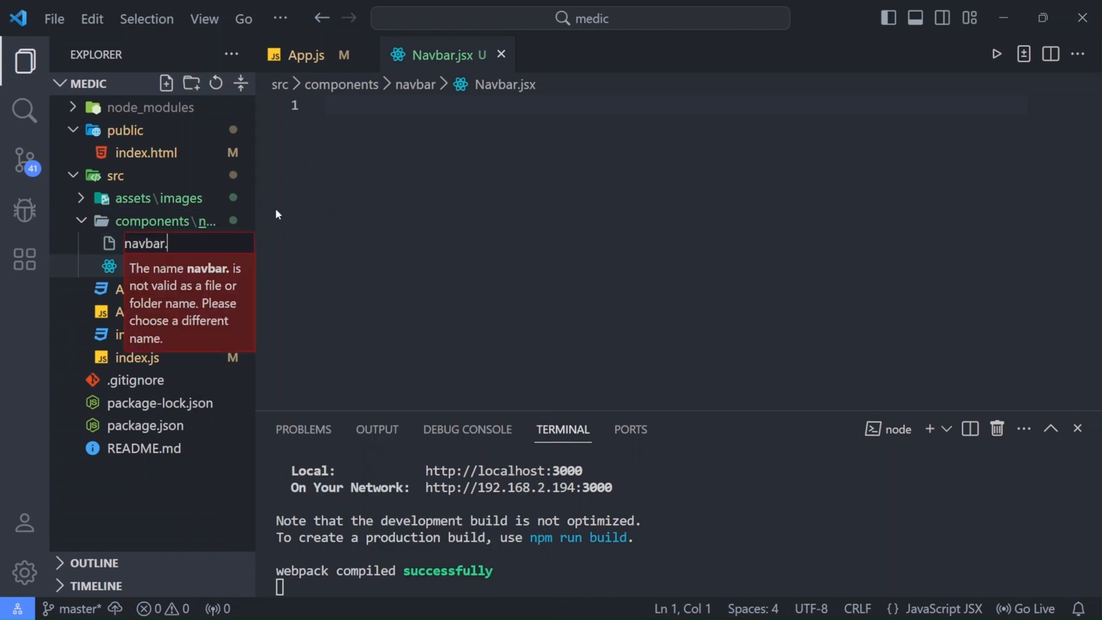
pyautogui.press('Return')
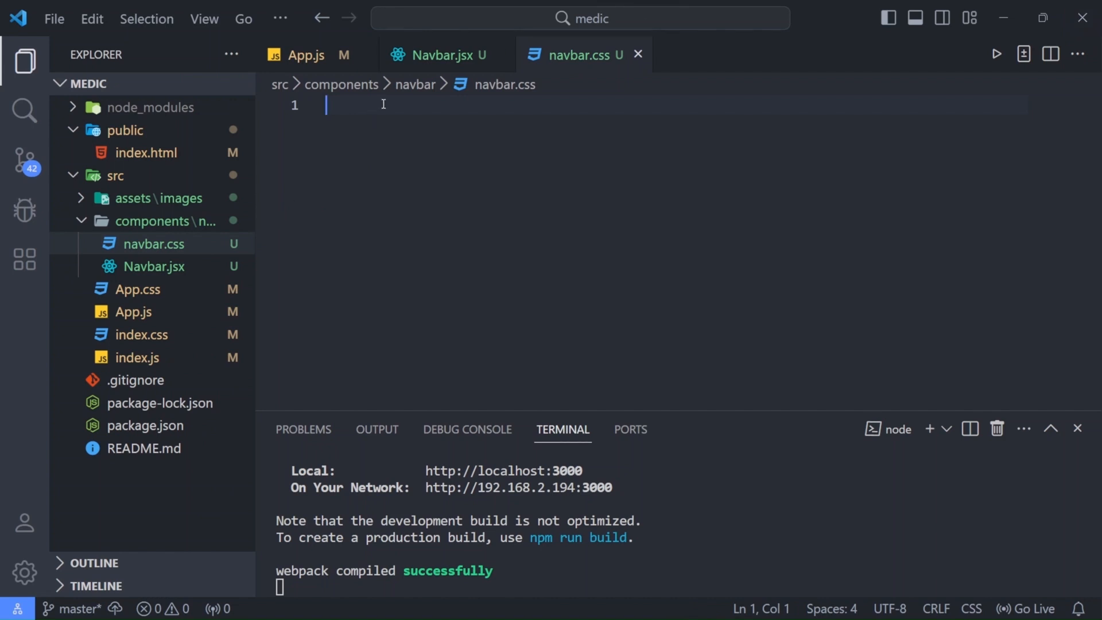
# - Expand rafce into a Navbar component and replace the React import with import "./navbar.css"
pyautogui.click(442, 55)
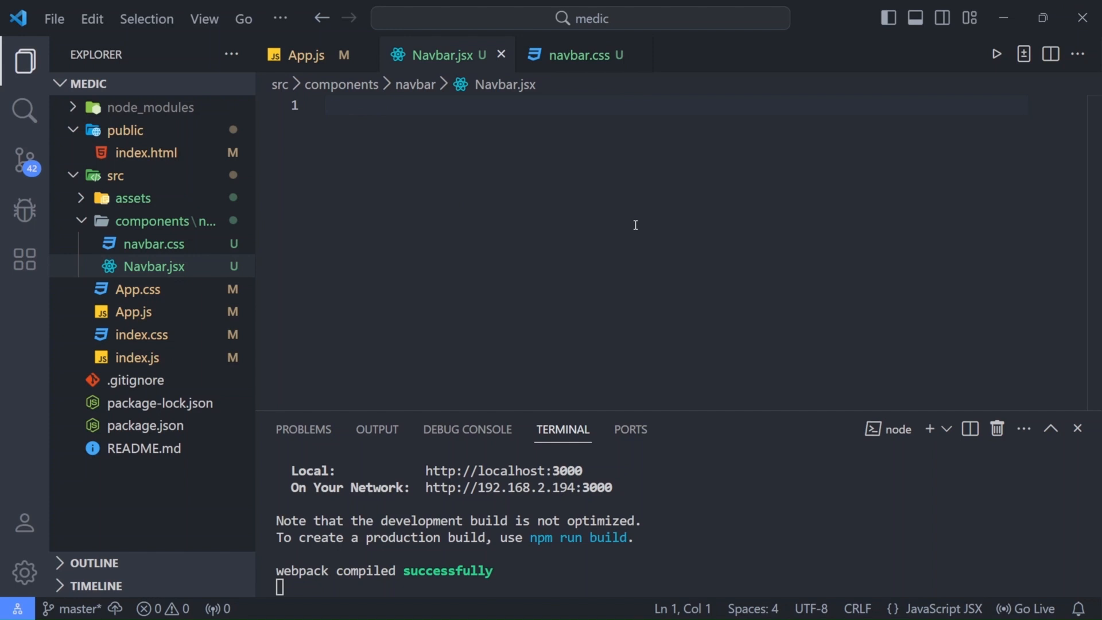
pyautogui.write('rafce')
pyautogui.press('Return')
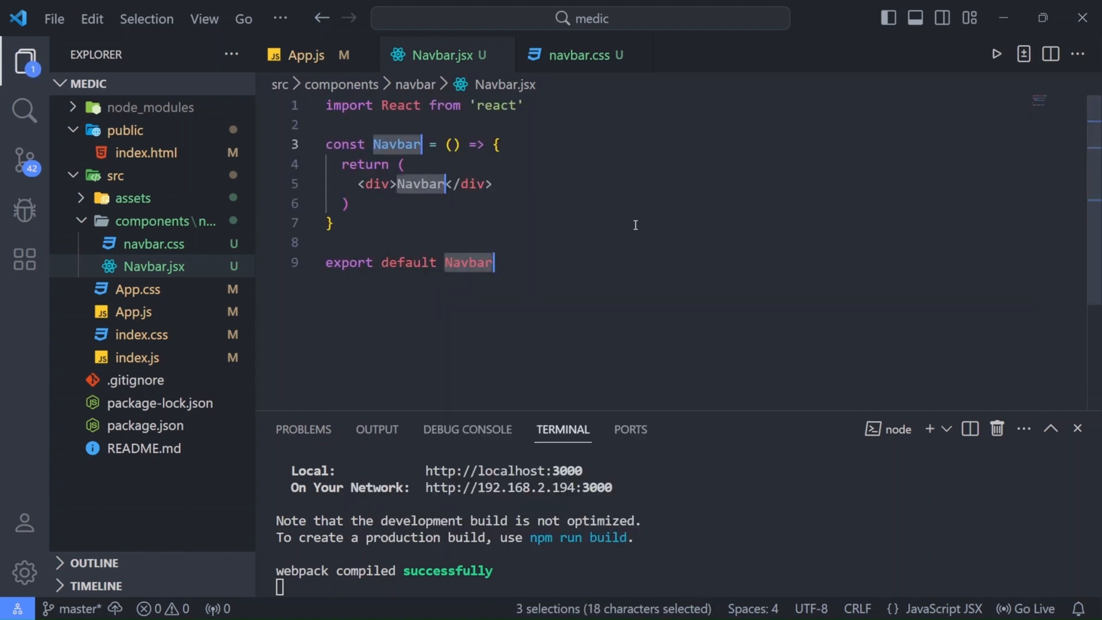
pyautogui.click(547, 103)
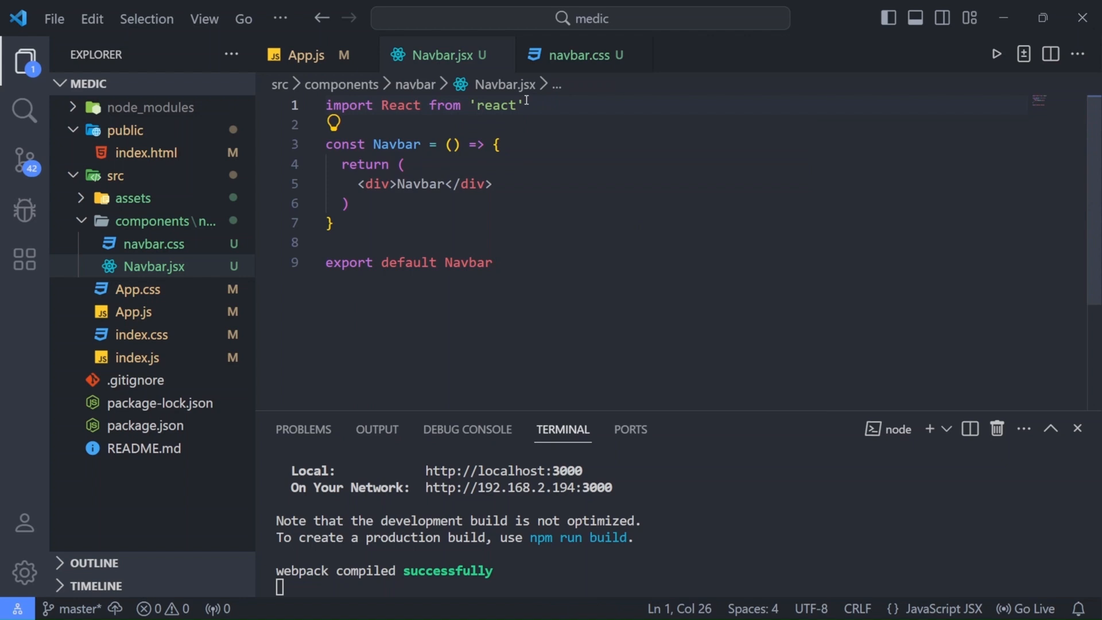
pyautogui.hotkey('ctrl', 'shift', 'k')
pyautogui.press('Return')
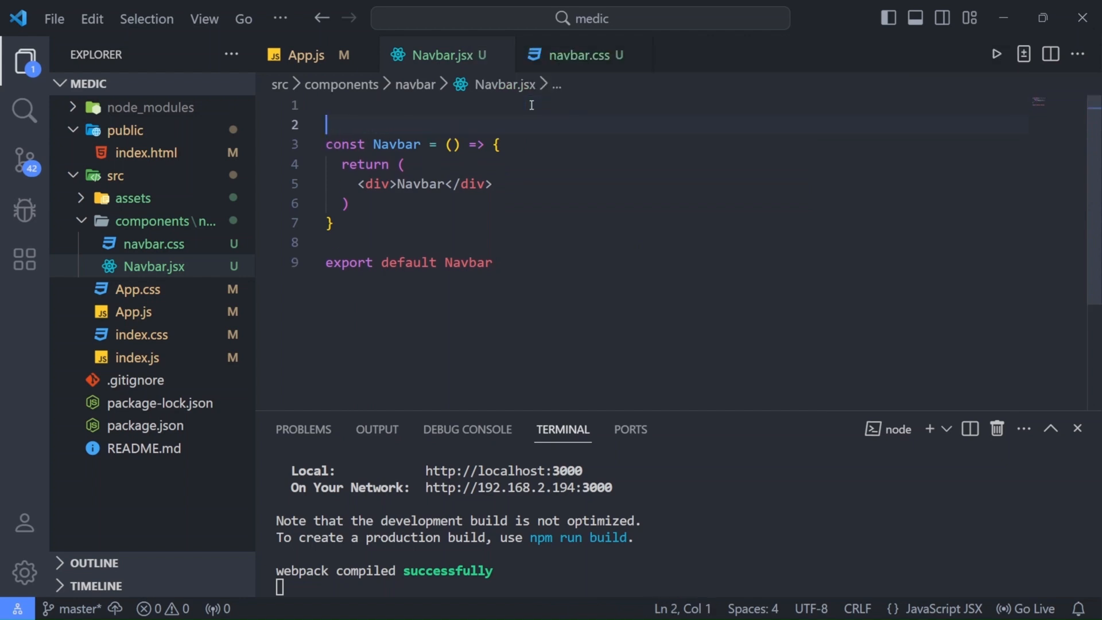
pyautogui.press('Up')
pyautogui.write('import ')
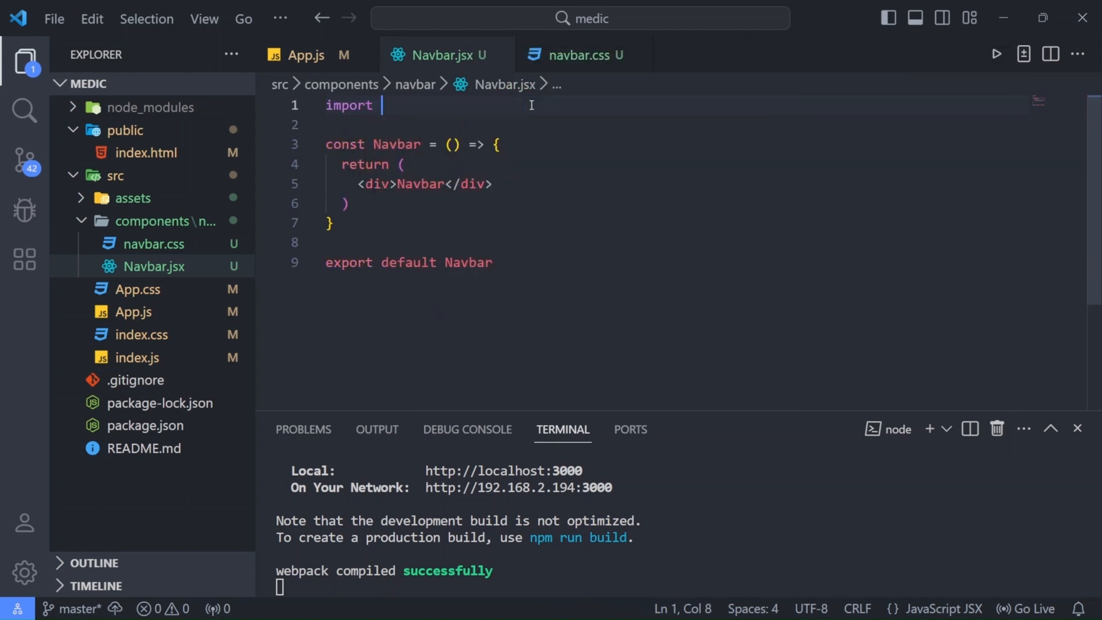
pyautogui.write('"./navbar')
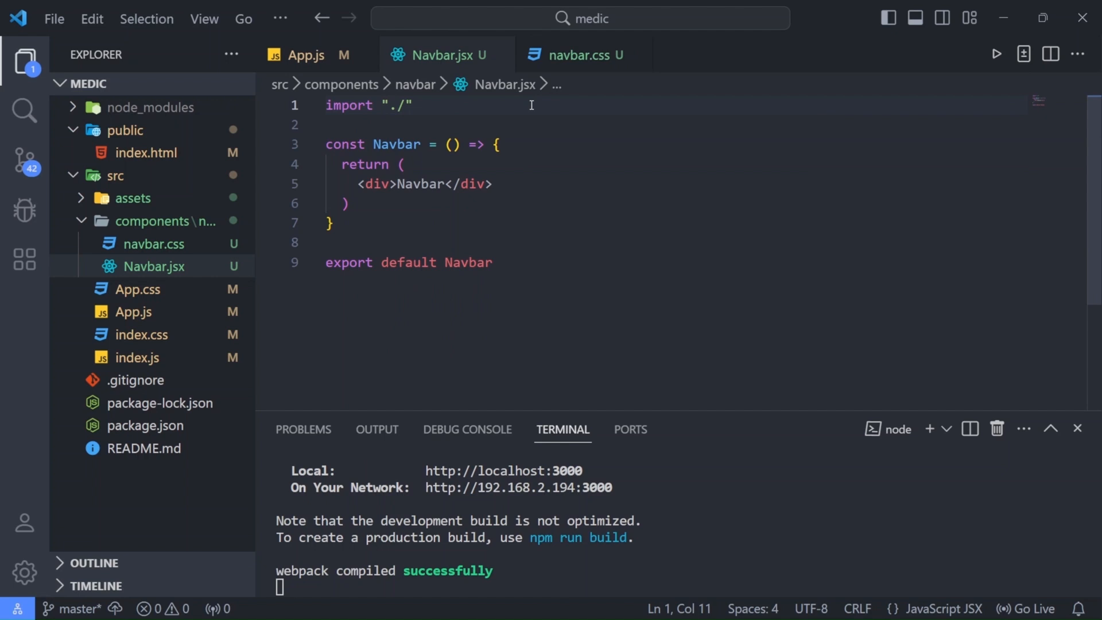
pyautogui.write('.css')
pyautogui.press('End')
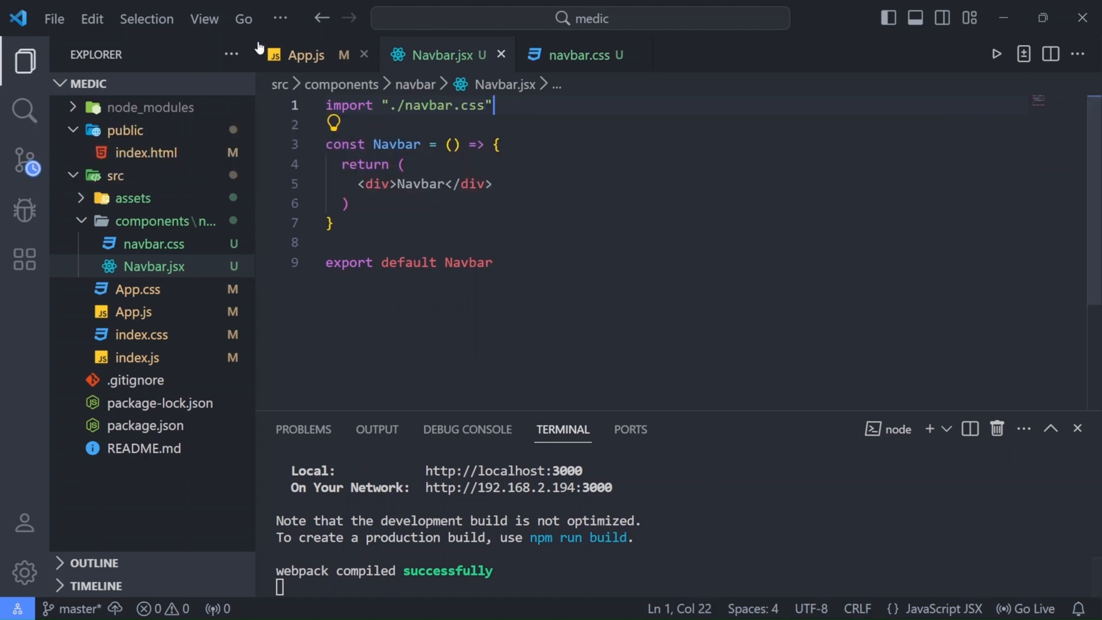
# - Replace Hello World with <Navbar />, auto-importing Navbar, and save App.js
pyautogui.click(306, 54)
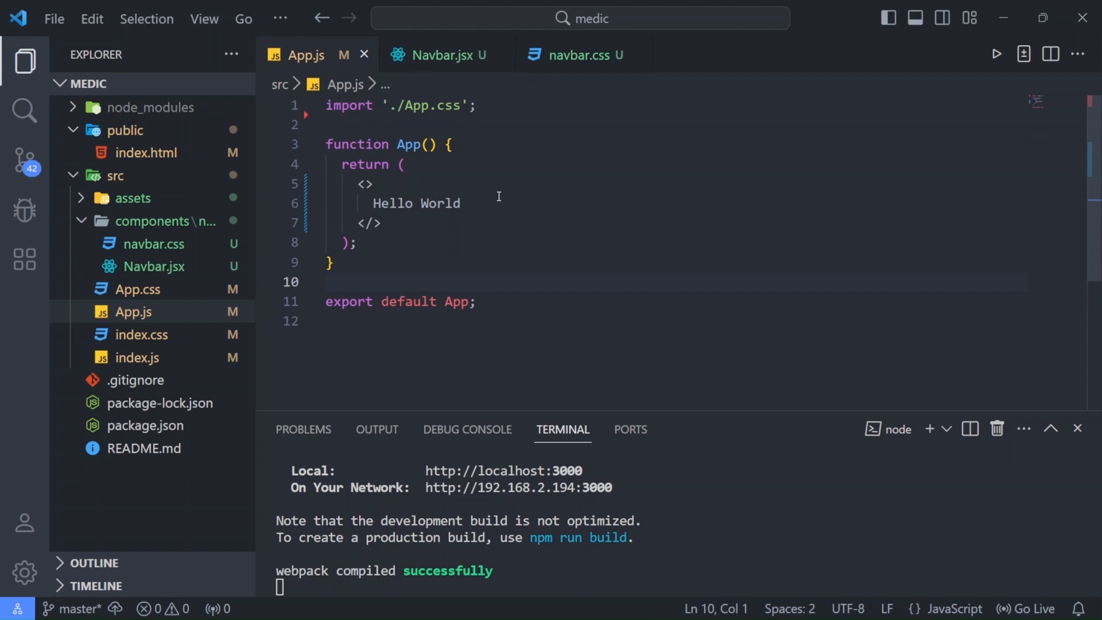
pyautogui.moveTo(460, 204); pyautogui.dragTo(373, 203)
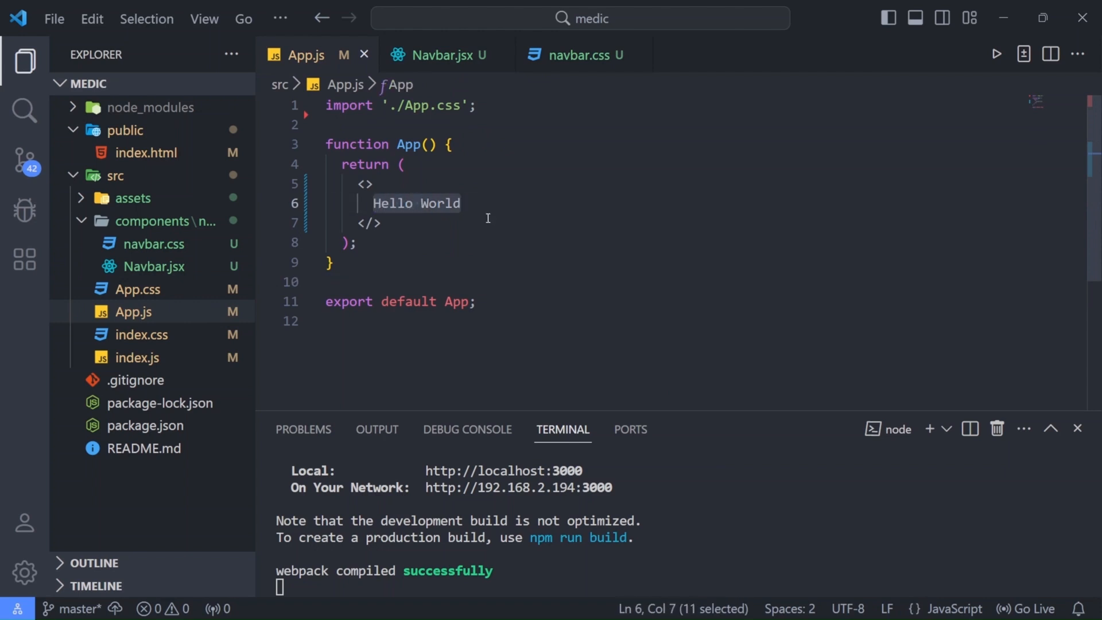
pyautogui.write('<n')
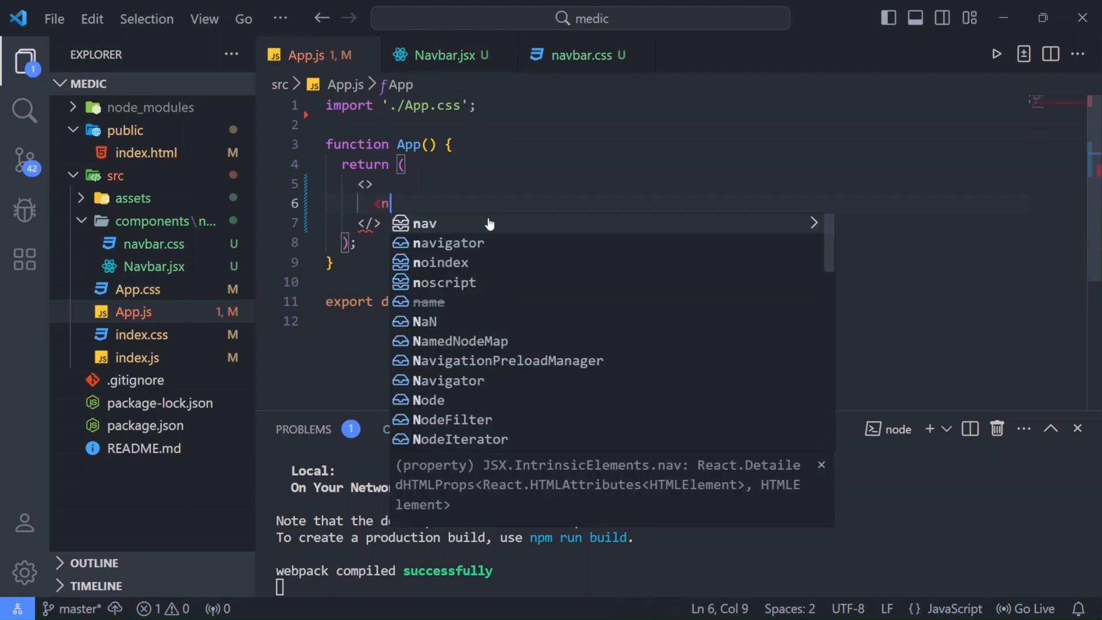
pyautogui.press('BackSpace')
pyautogui.write('Na')
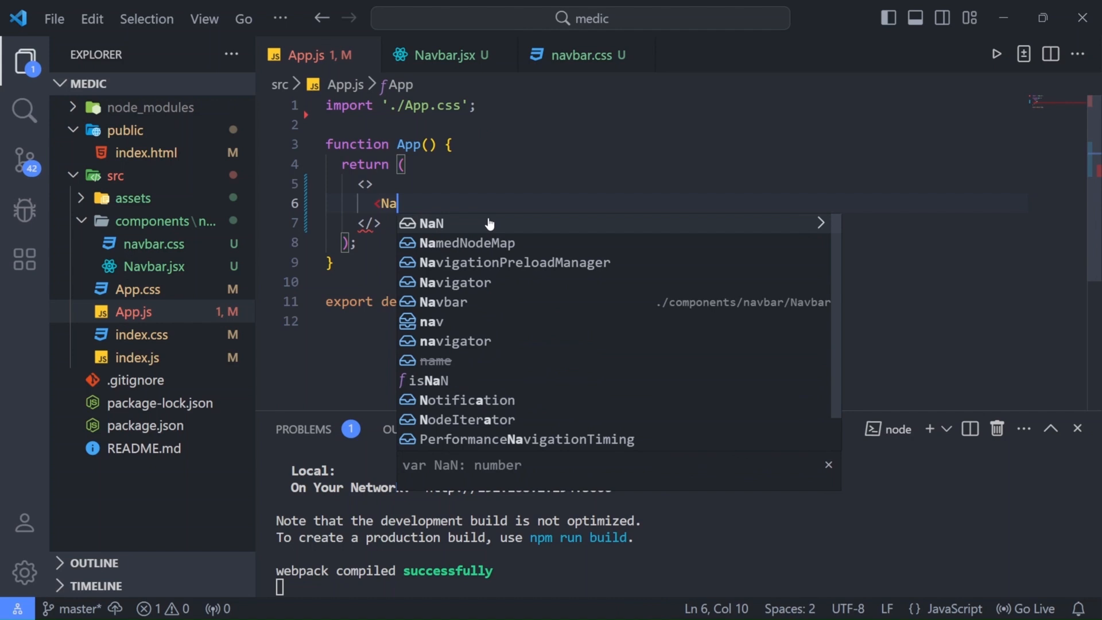
pyautogui.write('vbar')
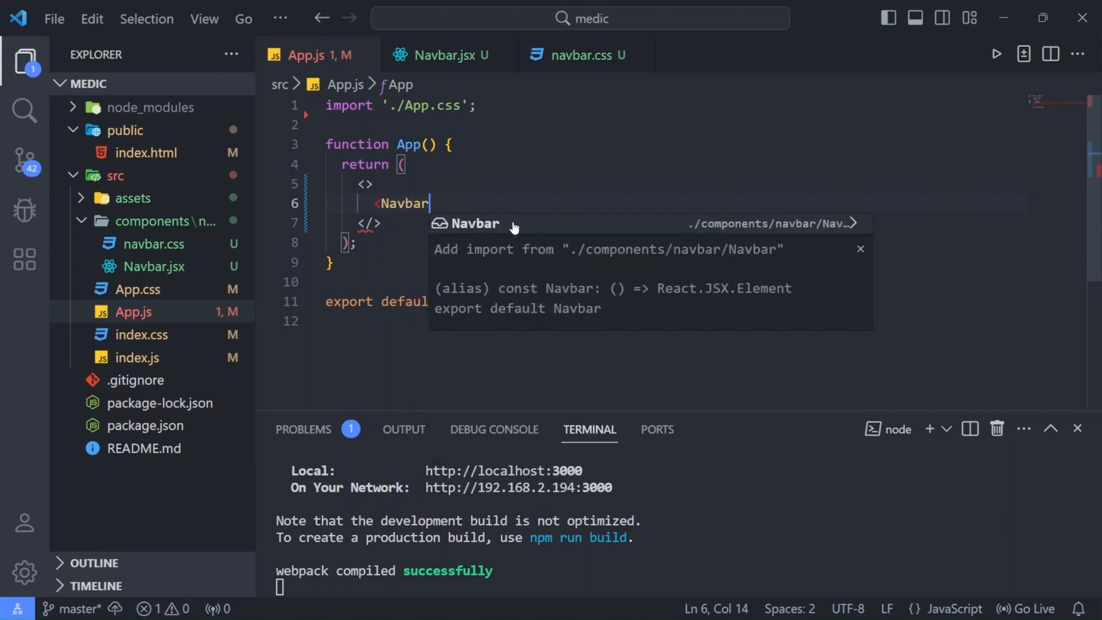
pyautogui.press('Tab')
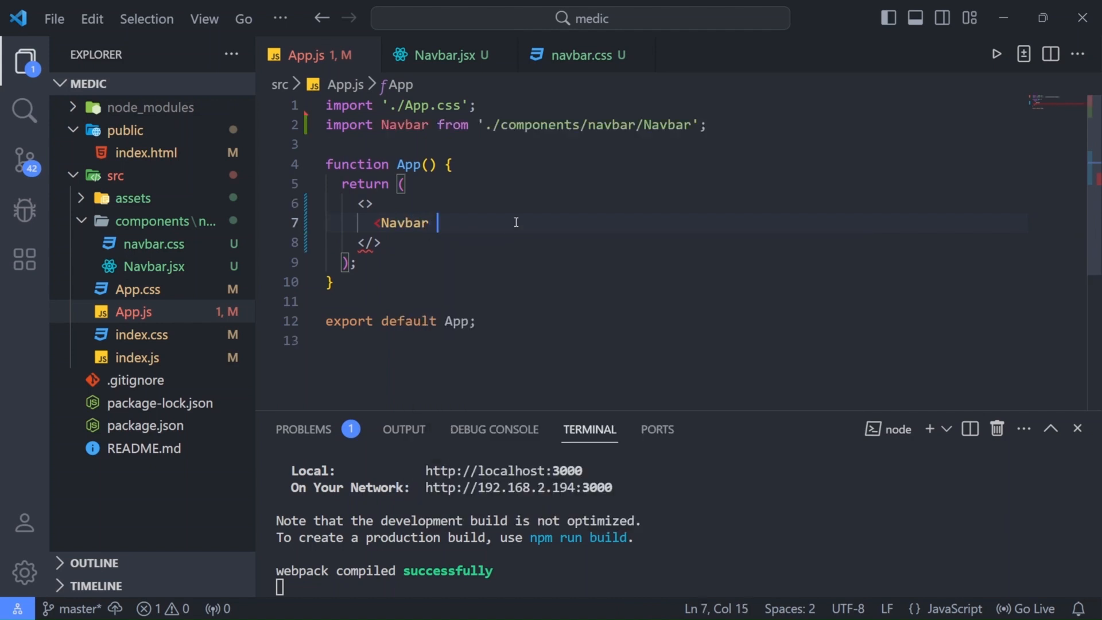
pyautogui.write('{')
pyautogui.press('BackSpace')
pyautogui.write('/>')
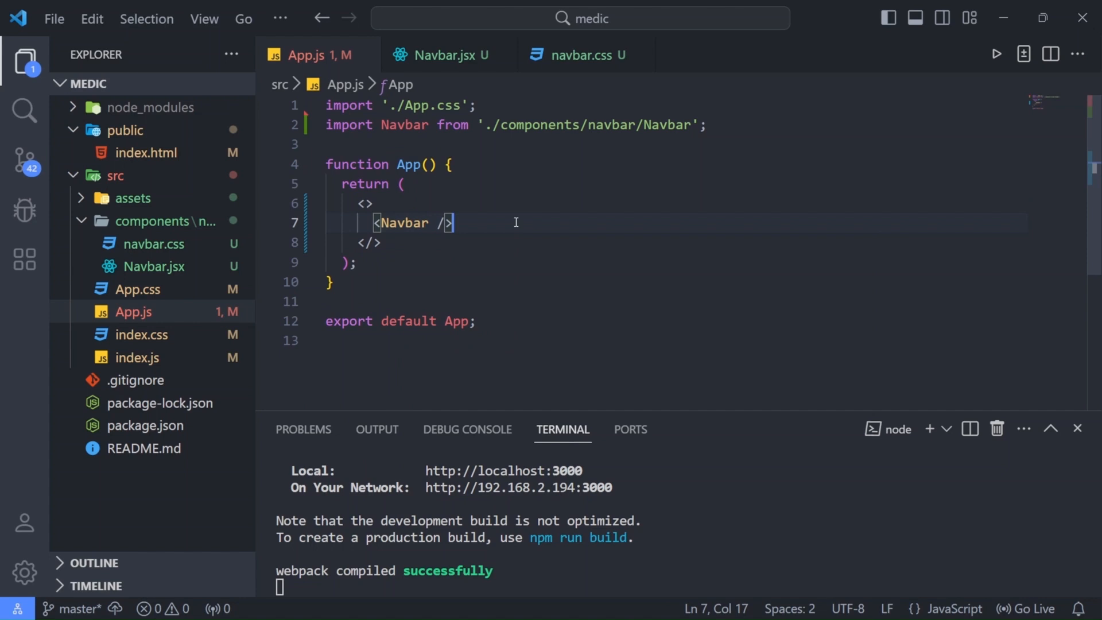
pyautogui.hotkey('ctrl', 's')
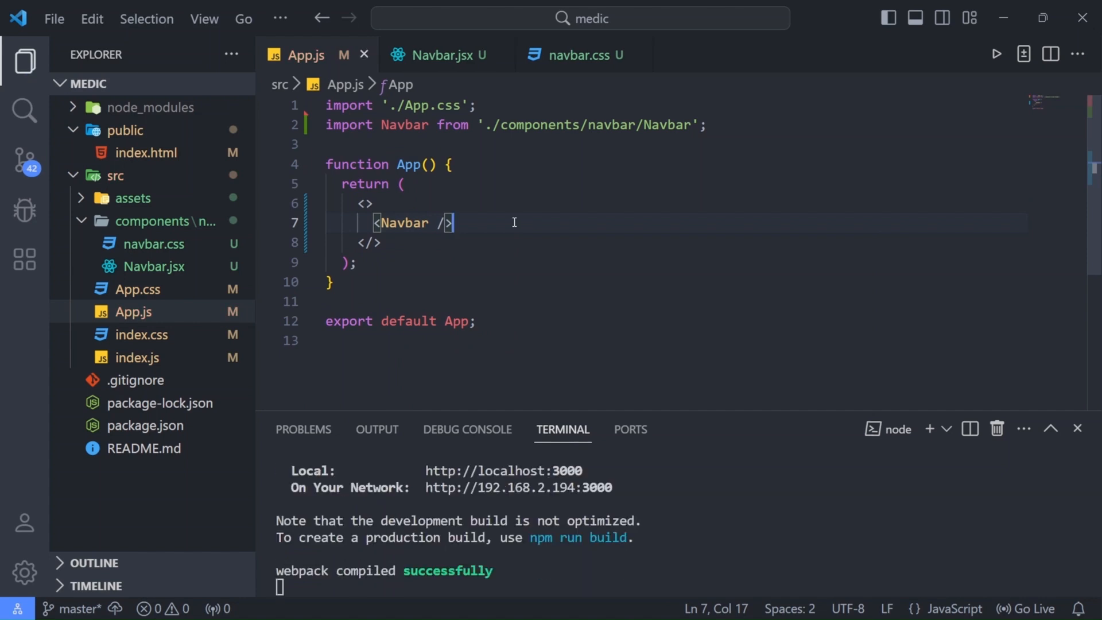
pyautogui.hotkey('alt', 'Tab')
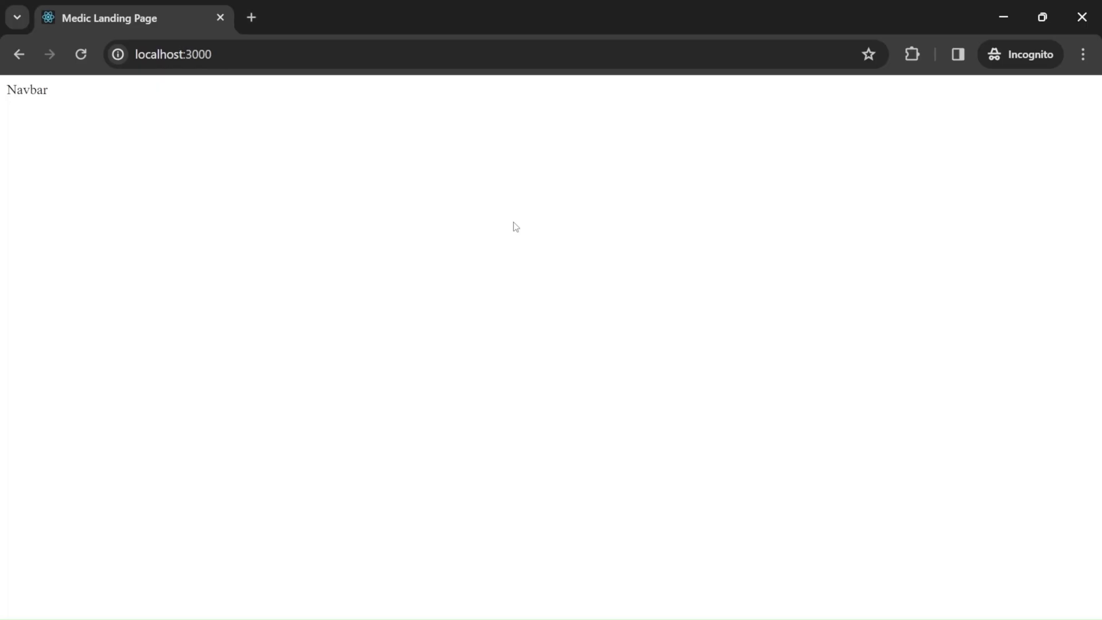
pyautogui.moveTo(79, 90); pyautogui.dragTo(1, 89)
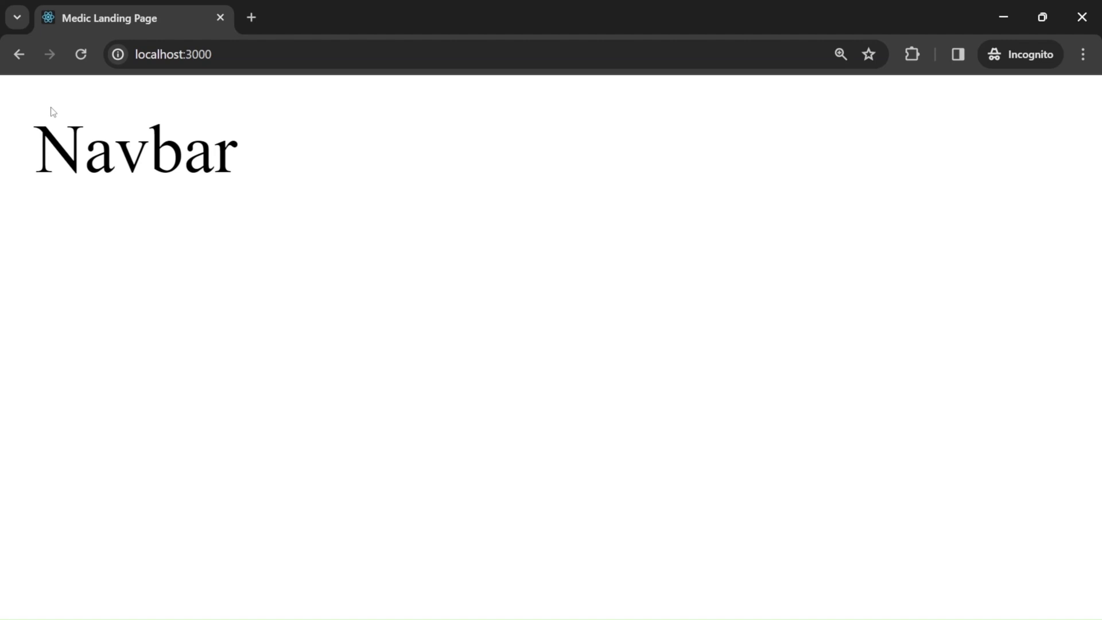
pyautogui.keyDown('ctrl'); pyautogui.scroll(-3, 181, 195); pyautogui.keyUp('ctrl')
pyautogui.scroll(-2, 186, 199)
pyautogui.scroll(-1, 185, 199)
pyautogui.scroll(-2, 185, 200)
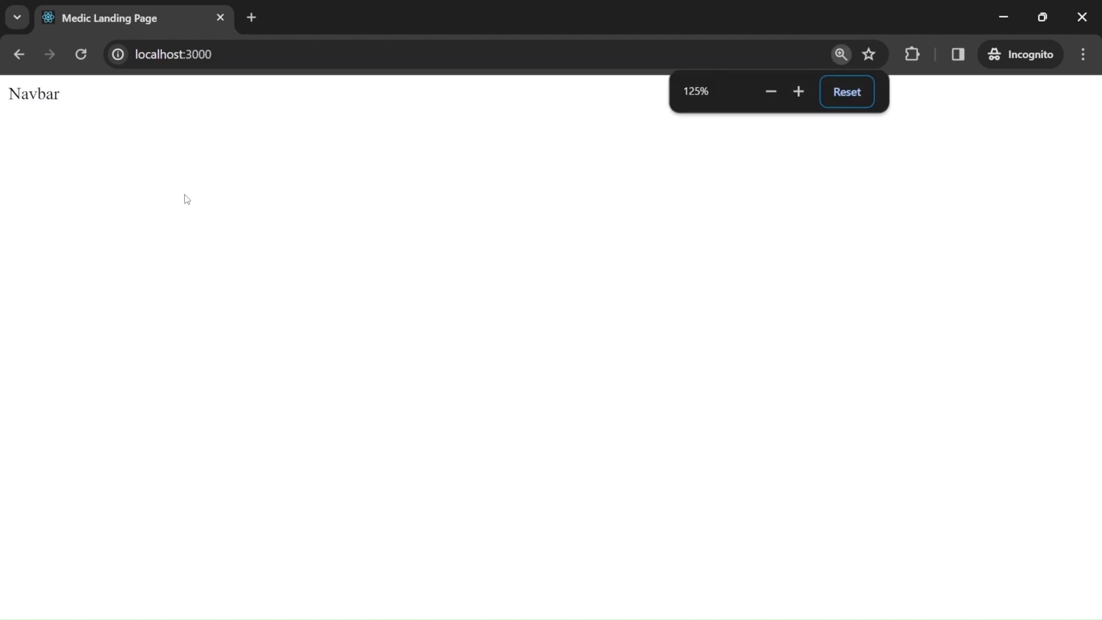
pyautogui.keyDown('ctrl'); pyautogui.scroll(-1, 185, 200); pyautogui.keyUp('ctrl')
pyautogui.keyDown('ctrl'); pyautogui.scroll(-1, 186, 199); pyautogui.keyUp('ctrl')
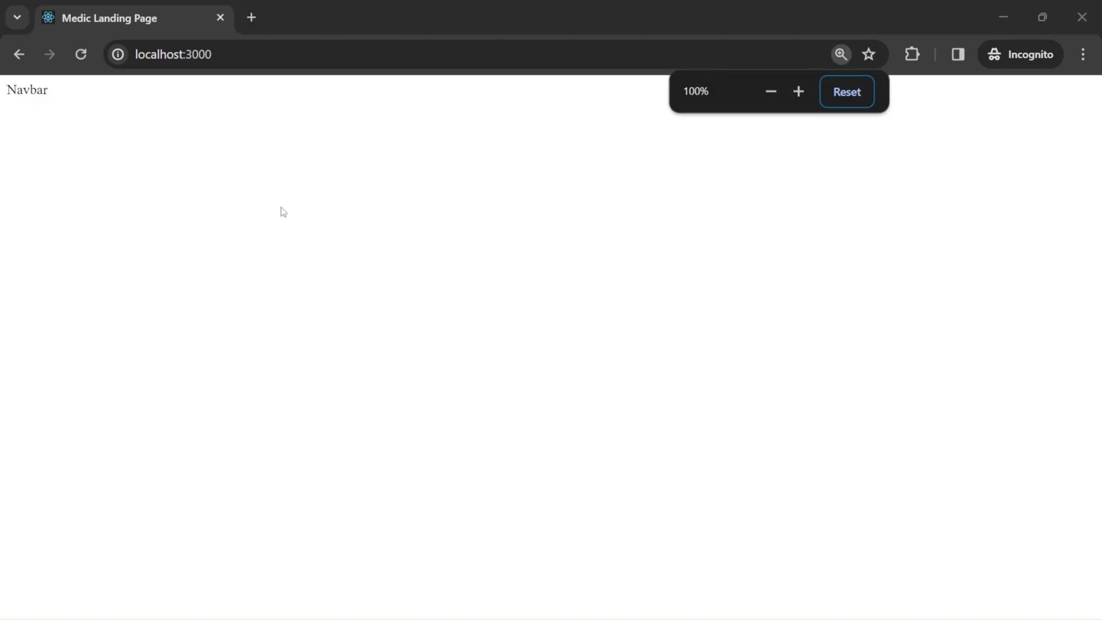
pyautogui.hotkey('alt', 'Tab')
pyautogui.moveTo(138, 289)
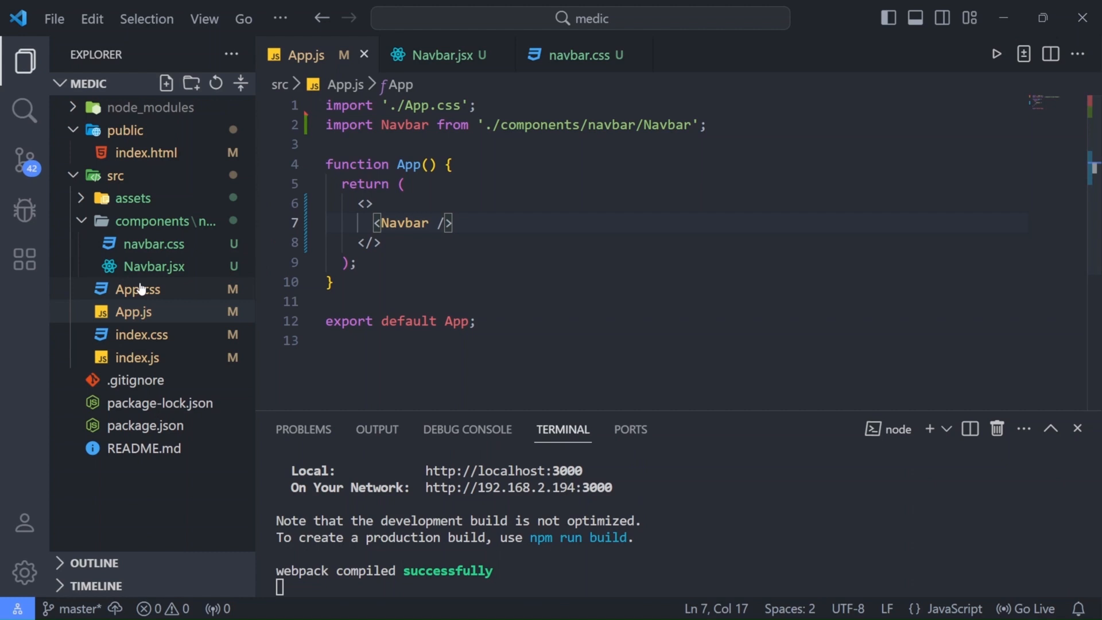
# - Write a universal * rule in index.css with margin: 0 and padding: 0
pyautogui.click(138, 335)
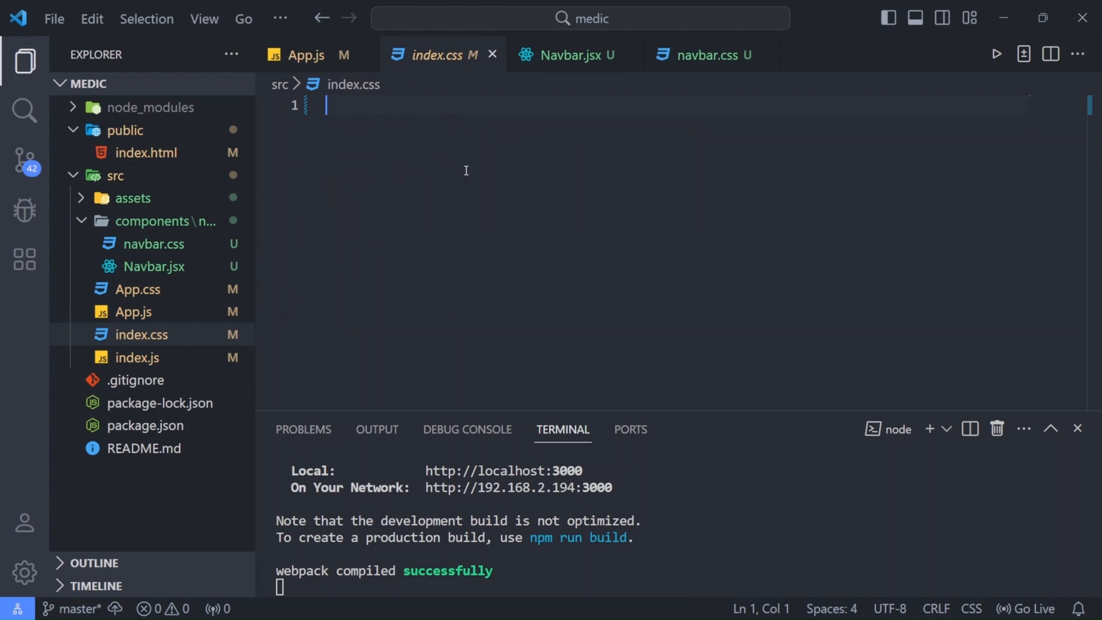
pyautogui.write('* {')
pyautogui.press('Return')
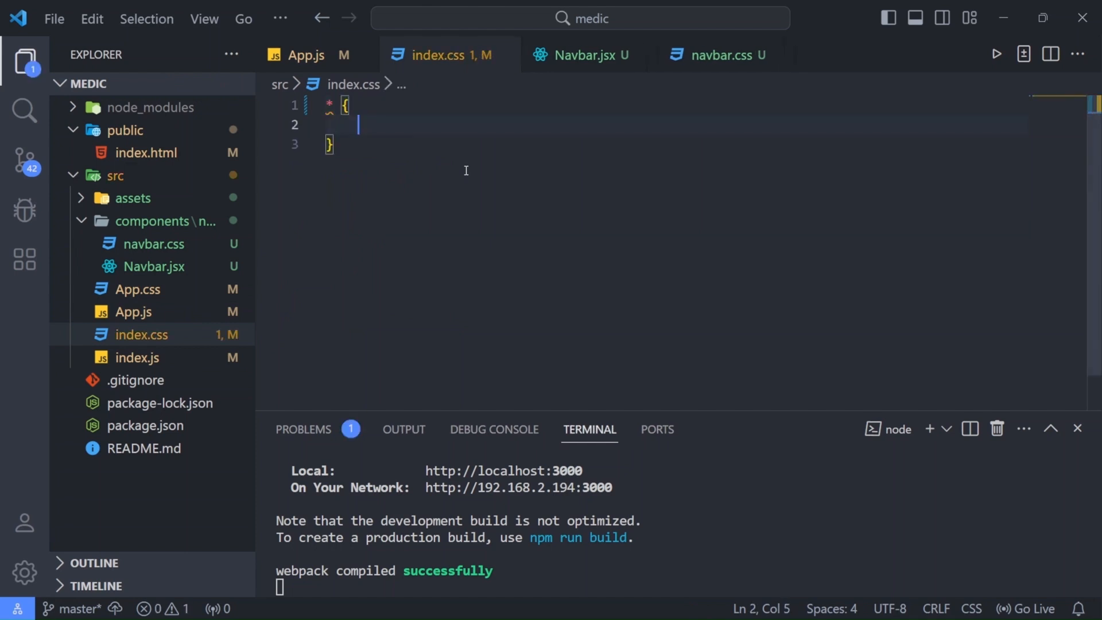
pyautogui.write('margin: ;')
pyautogui.press('Left')
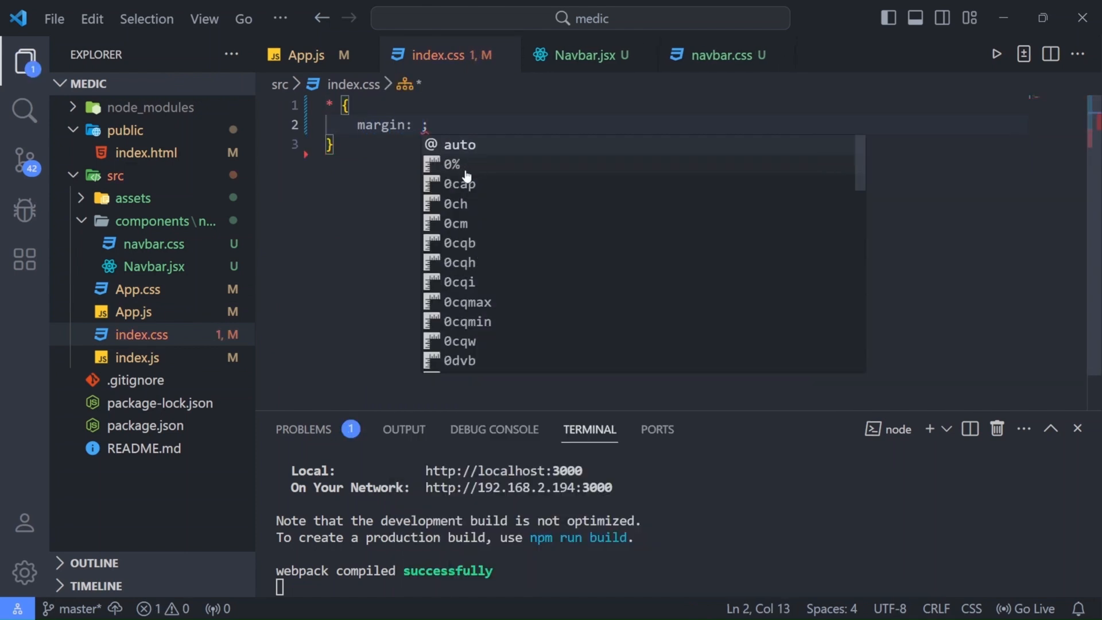
pyautogui.write('0')
pyautogui.press('End')
pyautogui.press('Return')
pyautogui.write('bor')
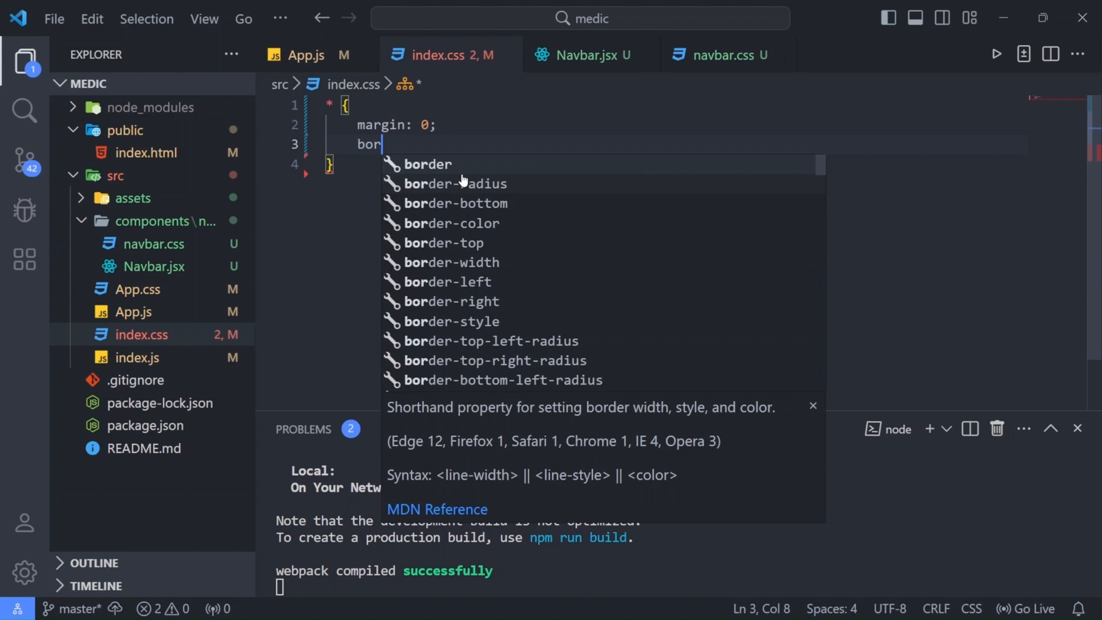
pyautogui.write('der: ;')
pyautogui.press('Left')
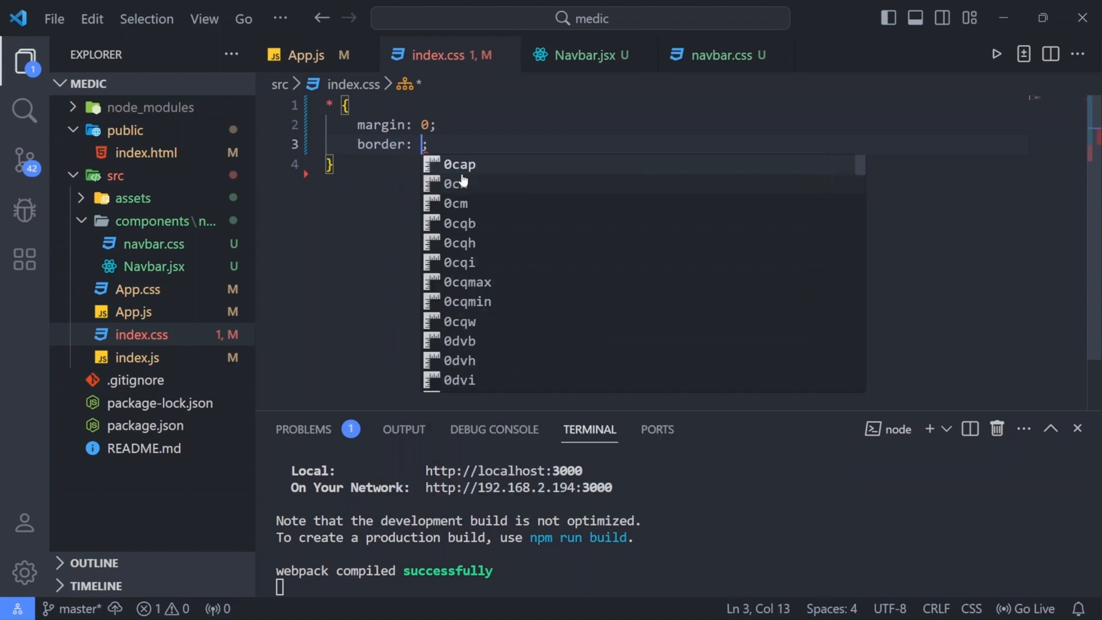
pyautogui.press('Escape')
pyautogui.hotkey('ctrl', 'BackSpace')
pyautogui.hotkey('ctrl', 'BackSpace')
pyautogui.write('pa')
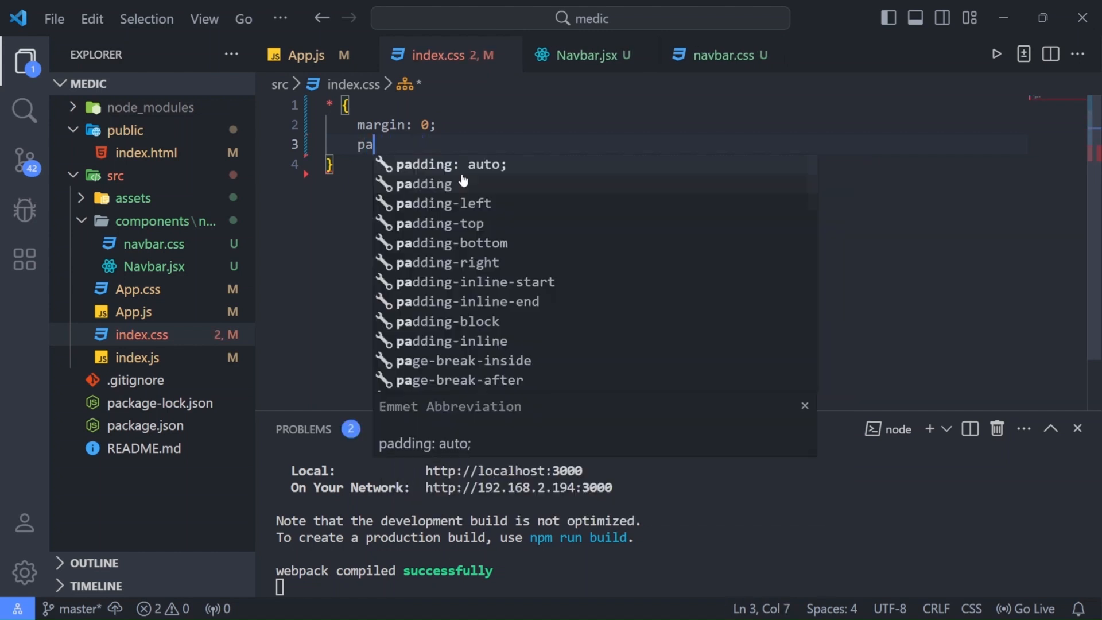
pyautogui.write('dd')
pyautogui.press('Tab')
pyautogui.write(': ;')
pyautogui.press('Left')
pyautogui.write('0')
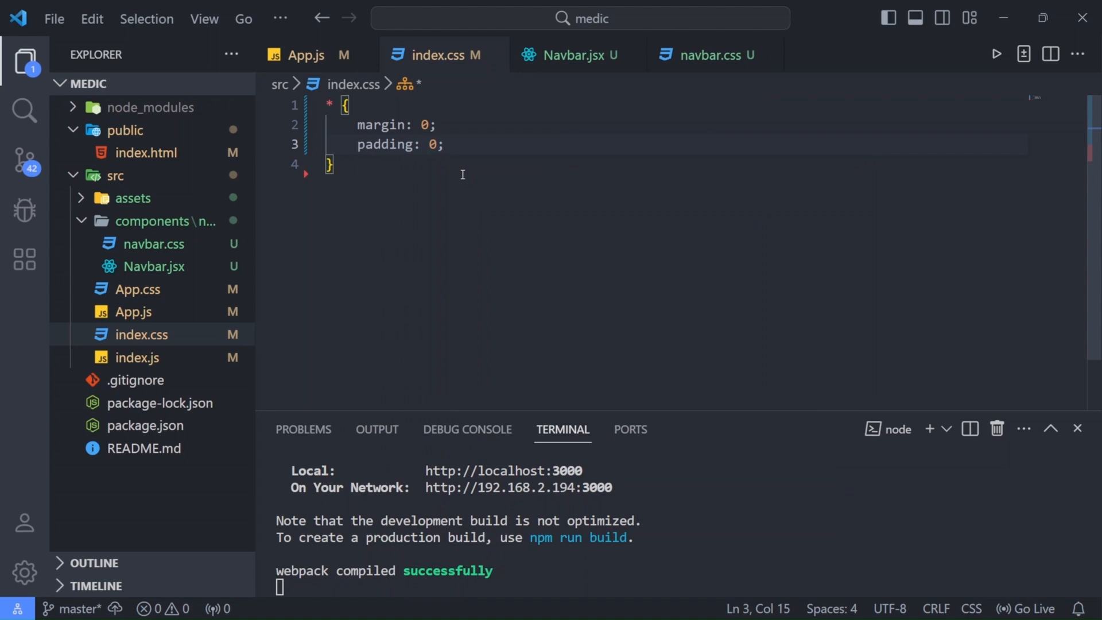
# - Add box-sizing: border-box to the rule and check the Navbar page in the browser
pyautogui.press('End')
pyautogui.press('Return')
pyautogui.write('box')
pyautogui.press('Tab')
pyautogui.write(': ;')
pyautogui.press('Left')
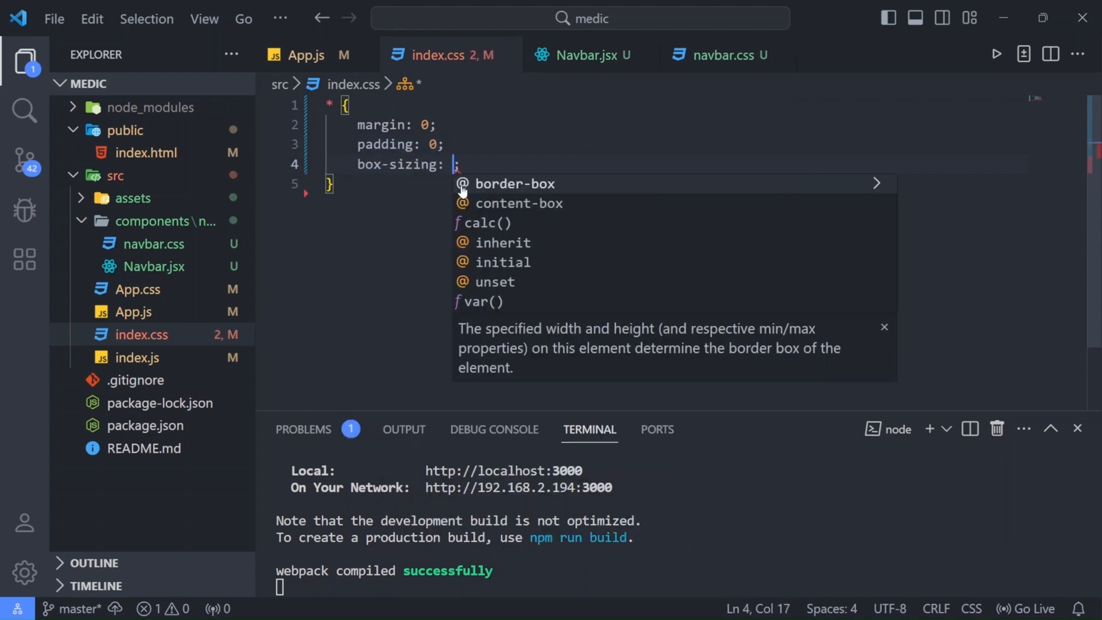
pyautogui.press('Tab')
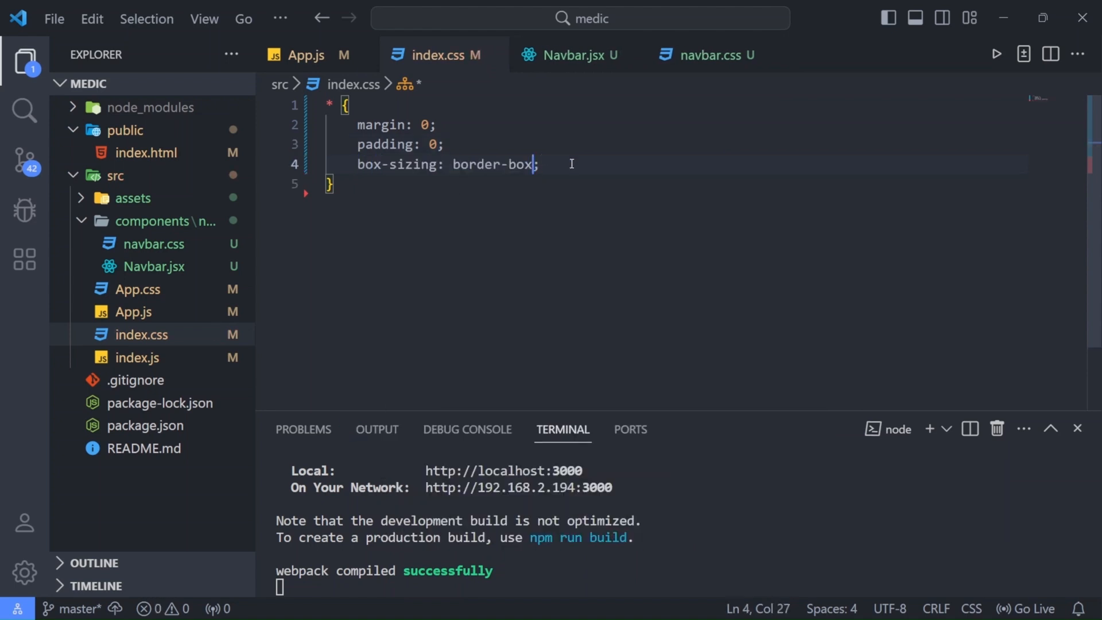
pyautogui.click(574, 164)
pyautogui.hotkey('alt', 'Tab')
pyautogui.hotkey('ctrl', '+')
pyautogui.hotkey('ctrl', '+')
pyautogui.hotkey('ctrl', '+')
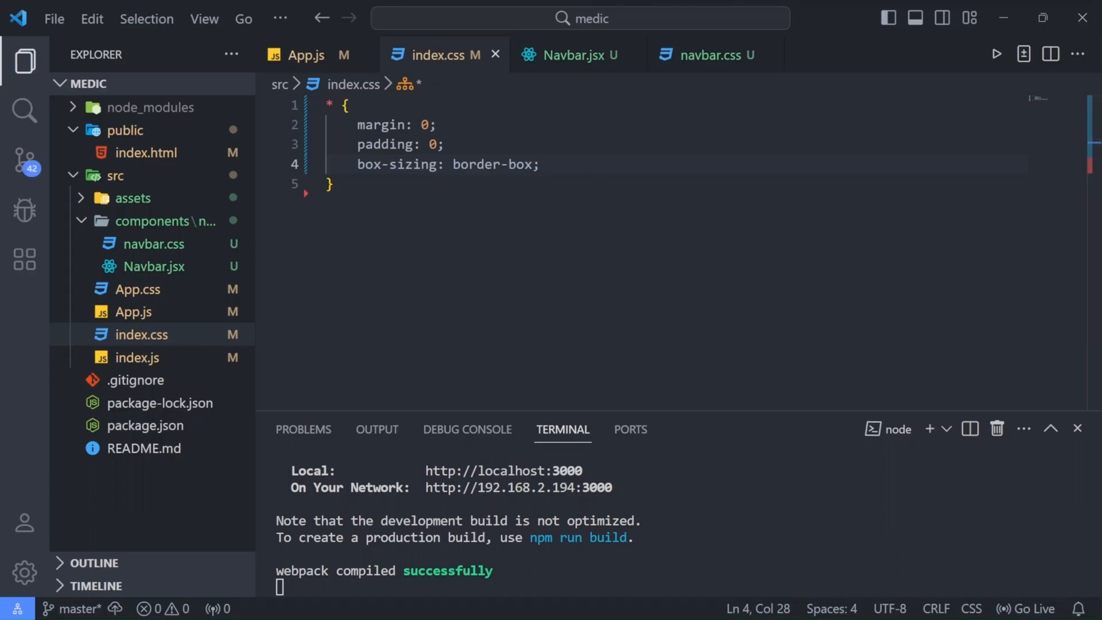
pyautogui.click(519, 184)
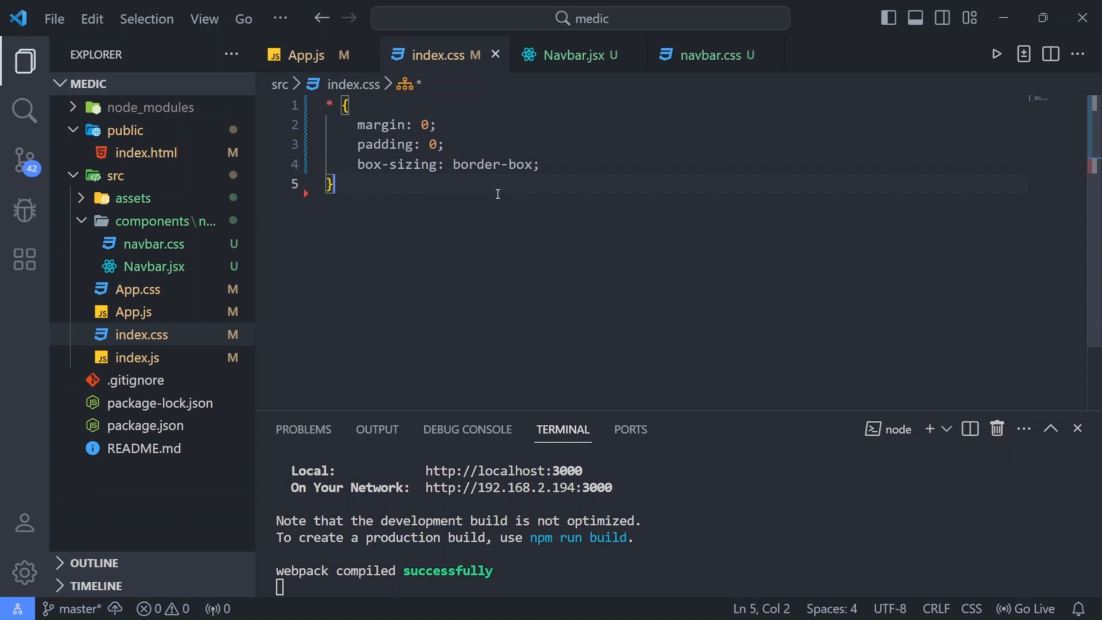
pyautogui.click(579, 55)
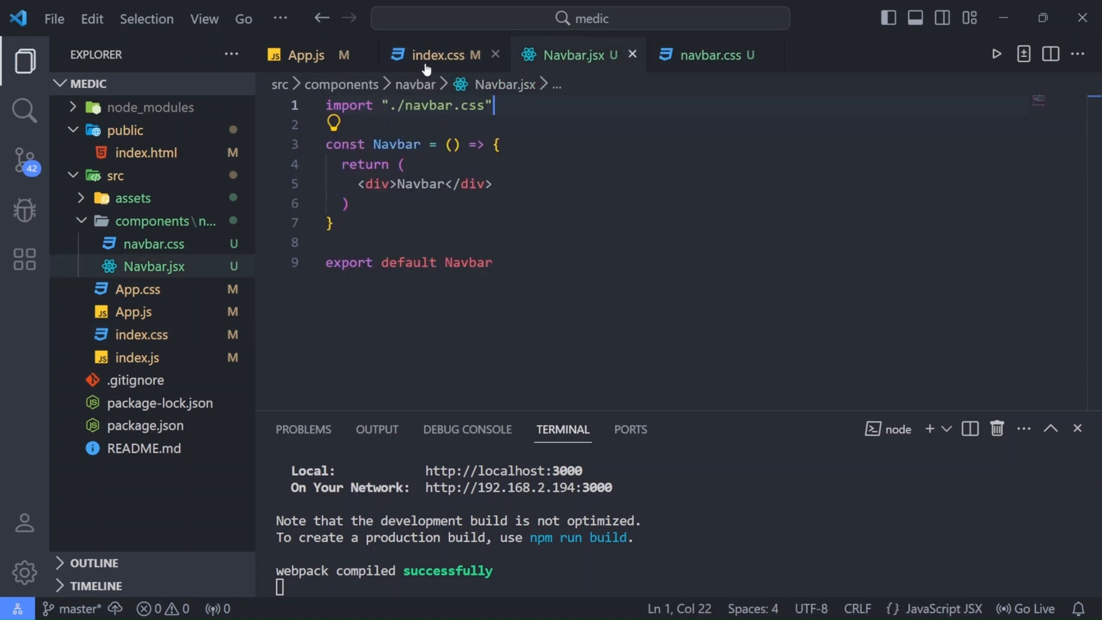
pyautogui.click(430, 55)
pyautogui.click(137, 290)
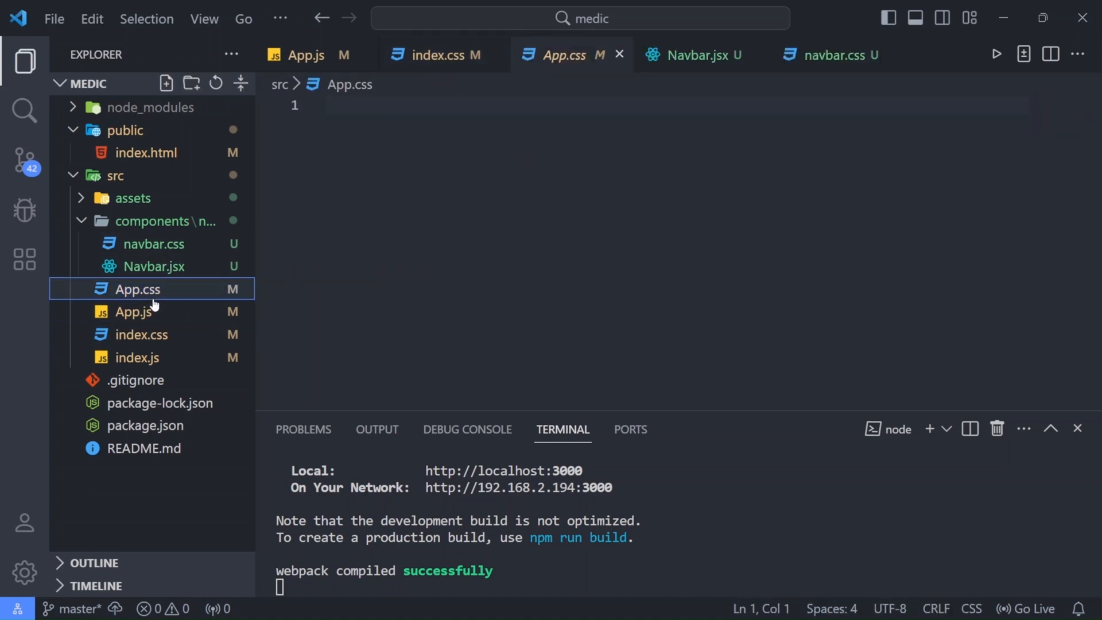
pyautogui.click(428, 120)
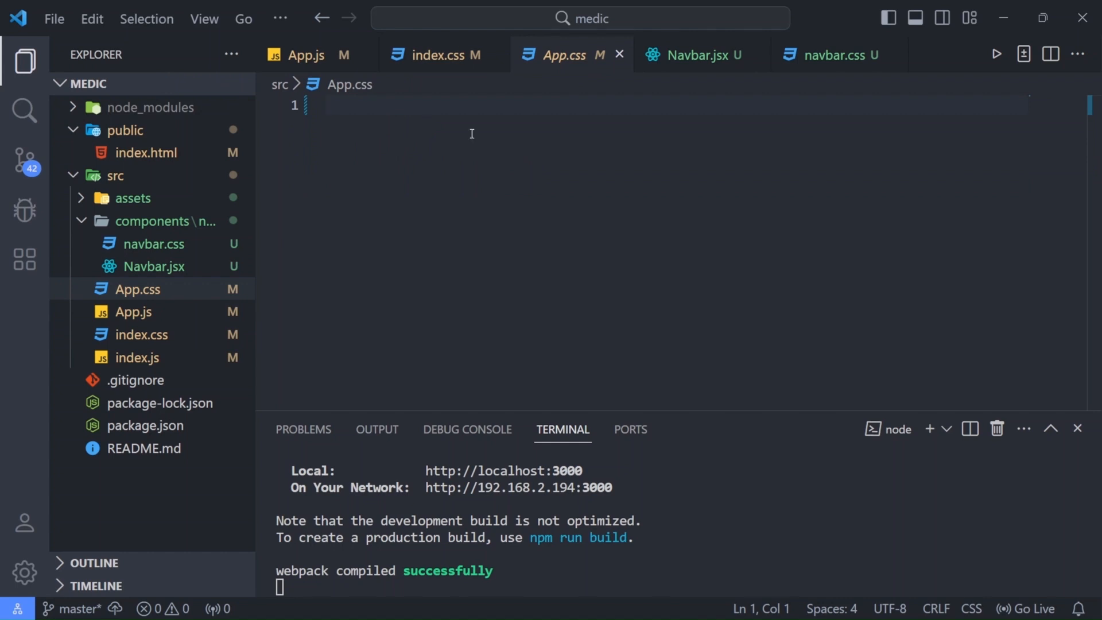
pyautogui.hotkey('ctrl', 'v')
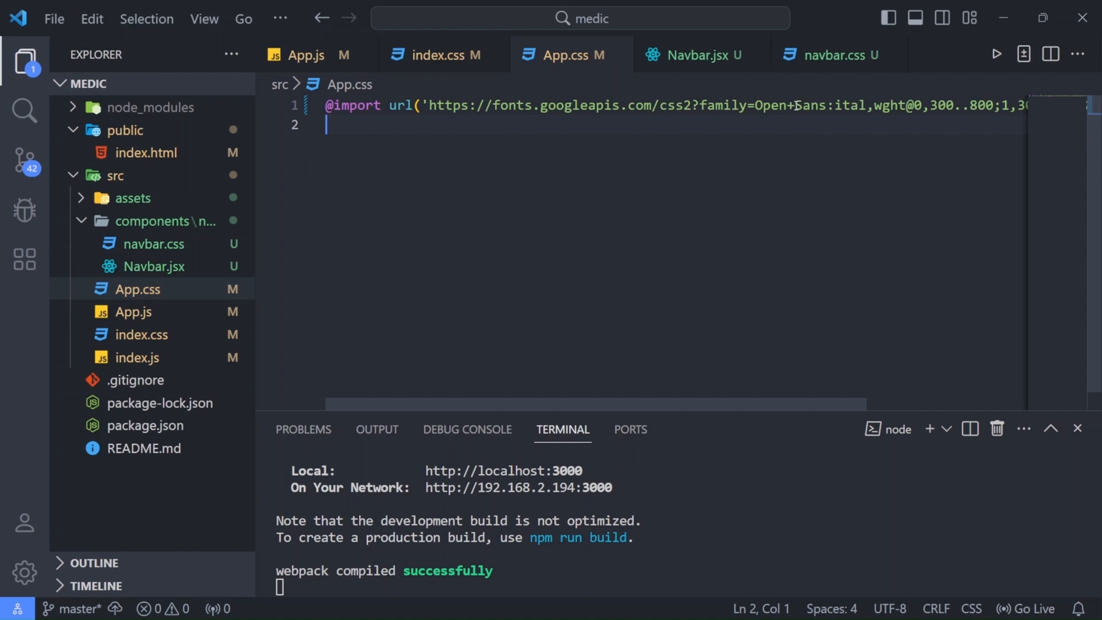
pyautogui.hotkey('alt', 'z')
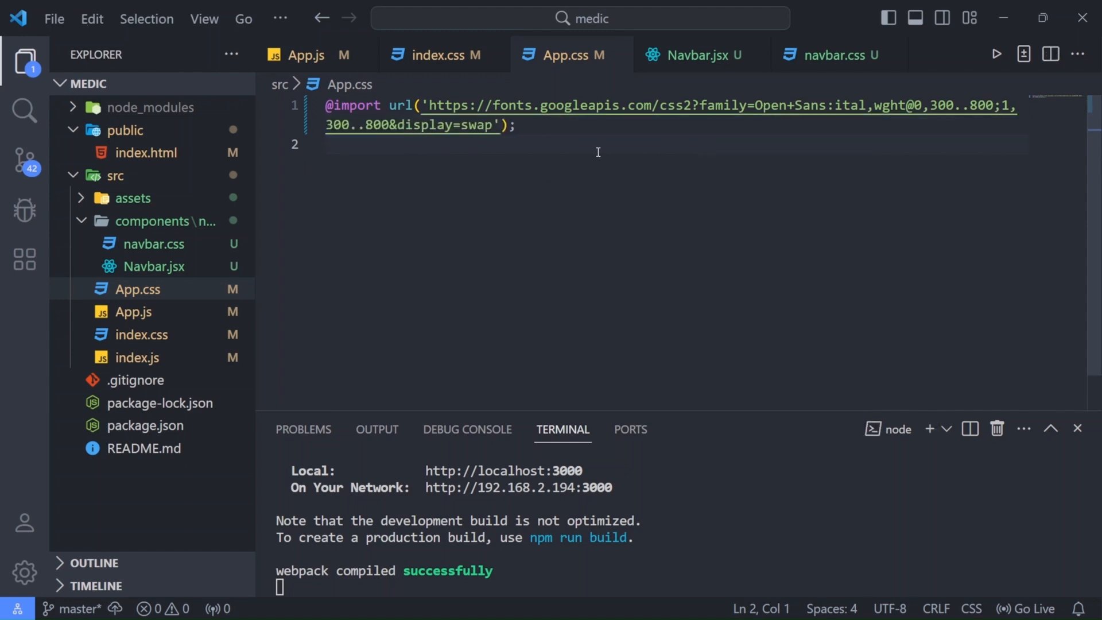
pyautogui.press('Return')
pyautogui.press('Return')
pyautogui.write('bod')
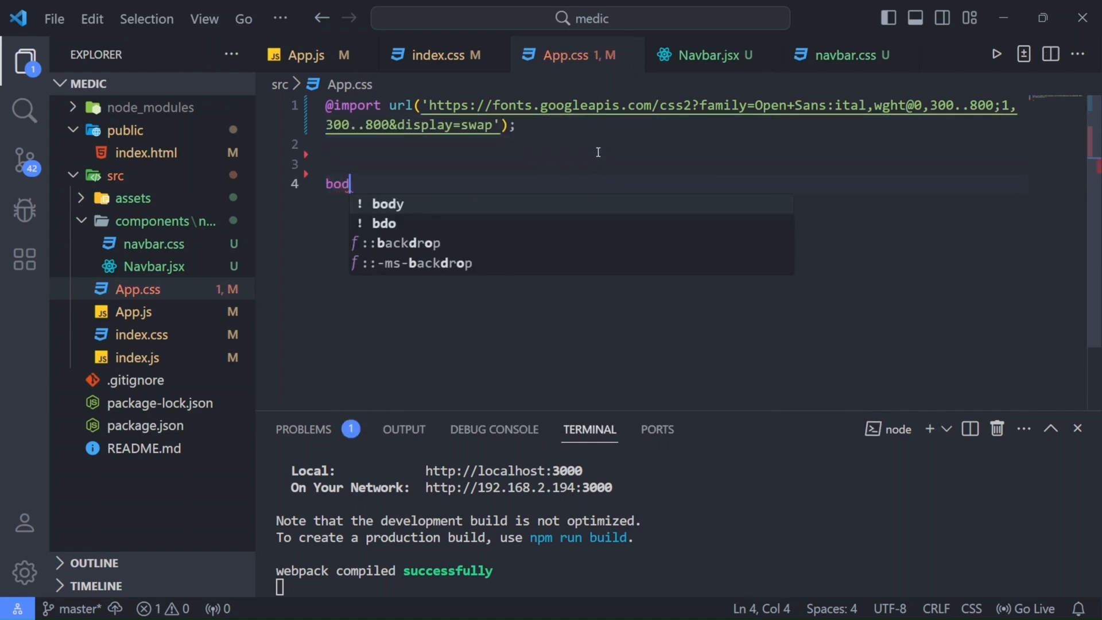
pyautogui.write('y {')
# - Add body { font-family: "Open Sans", sans-serif; } and save App.css
pyautogui.press('Return')
pyautogui.write('font')
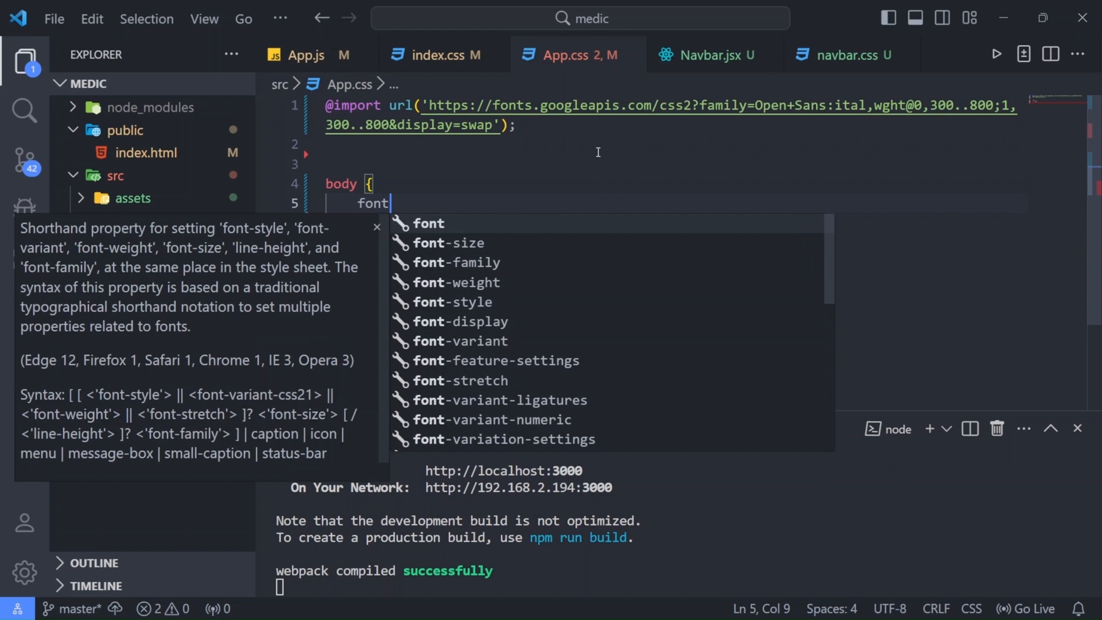
pyautogui.write('f')
pyautogui.press('Return')
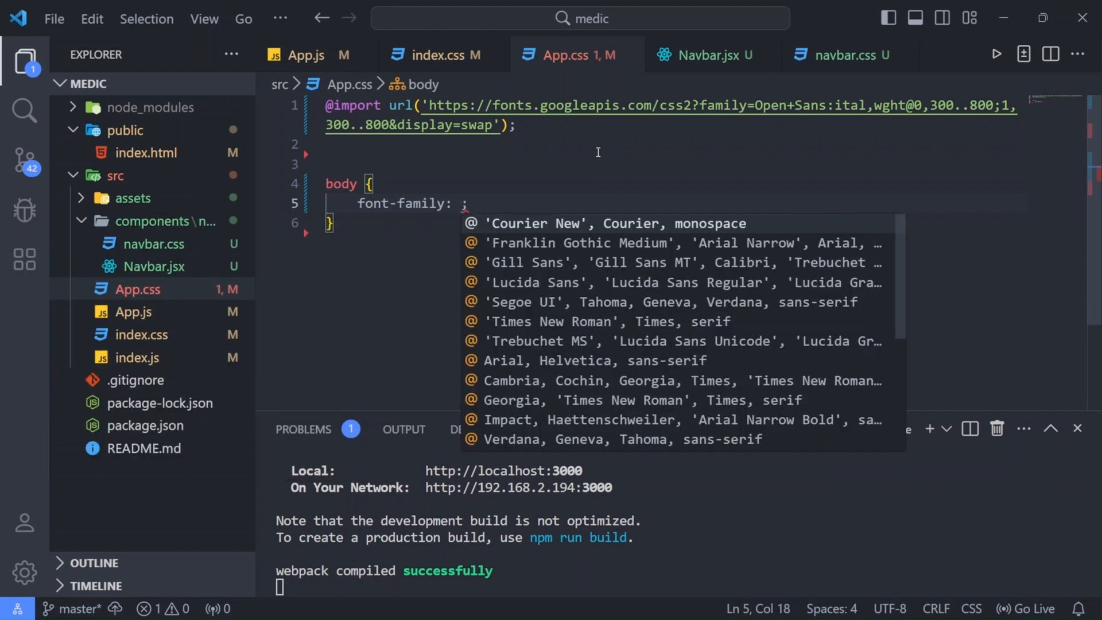
pyautogui.write('"Open ')
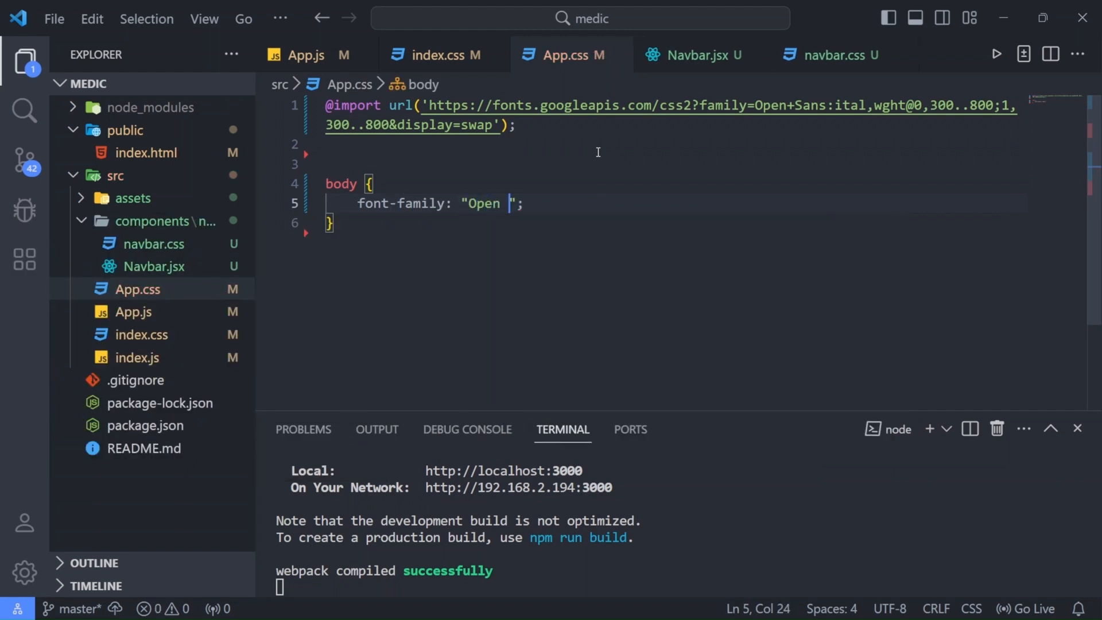
pyautogui.write('Sans')
pyautogui.press('Right')
pyautogui.write(', ')
pyautogui.write('sans')
pyautogui.press('Return')
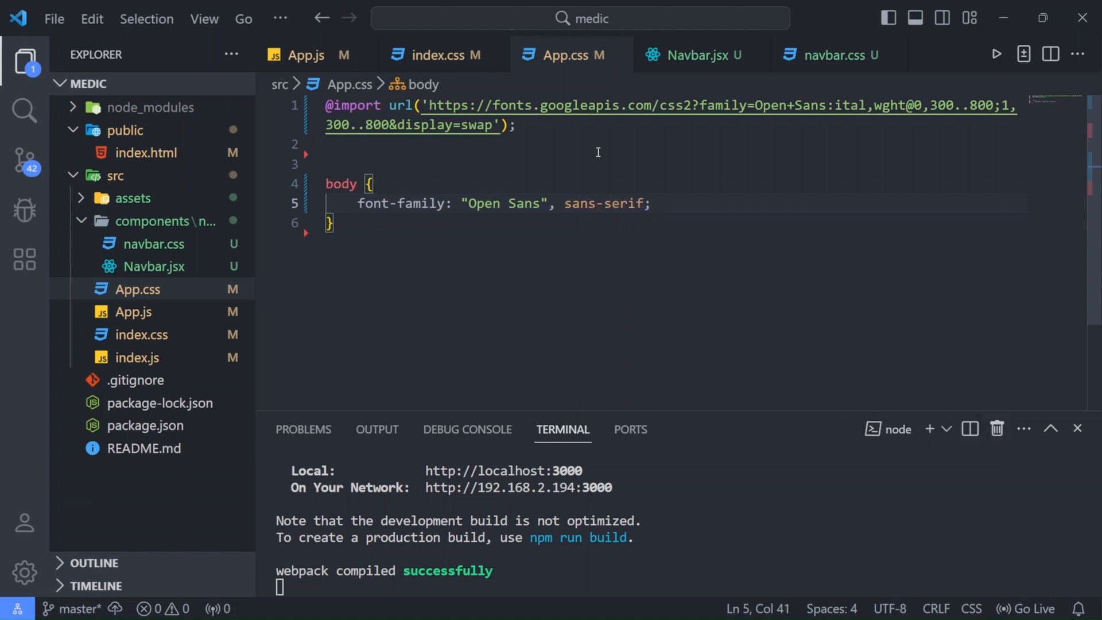
pyautogui.click(704, 208)
pyautogui.hotkey('ctrl', 's')
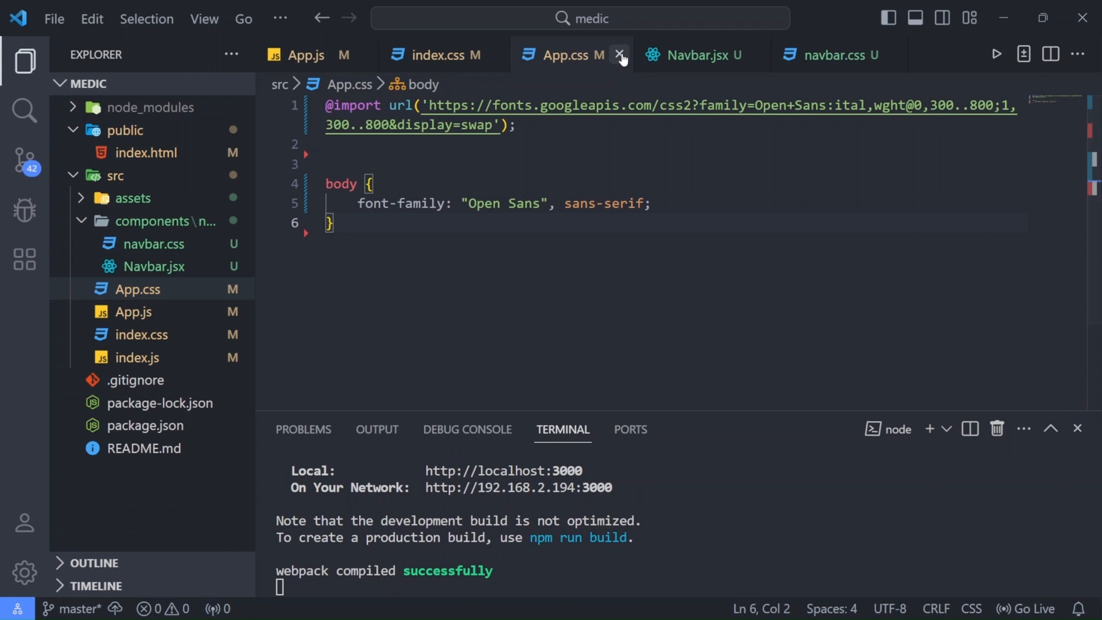
# - Close the App.css and index.css editors, leaving Navbar.jsx showing
pyautogui.click(621, 55)
pyautogui.click(495, 55)
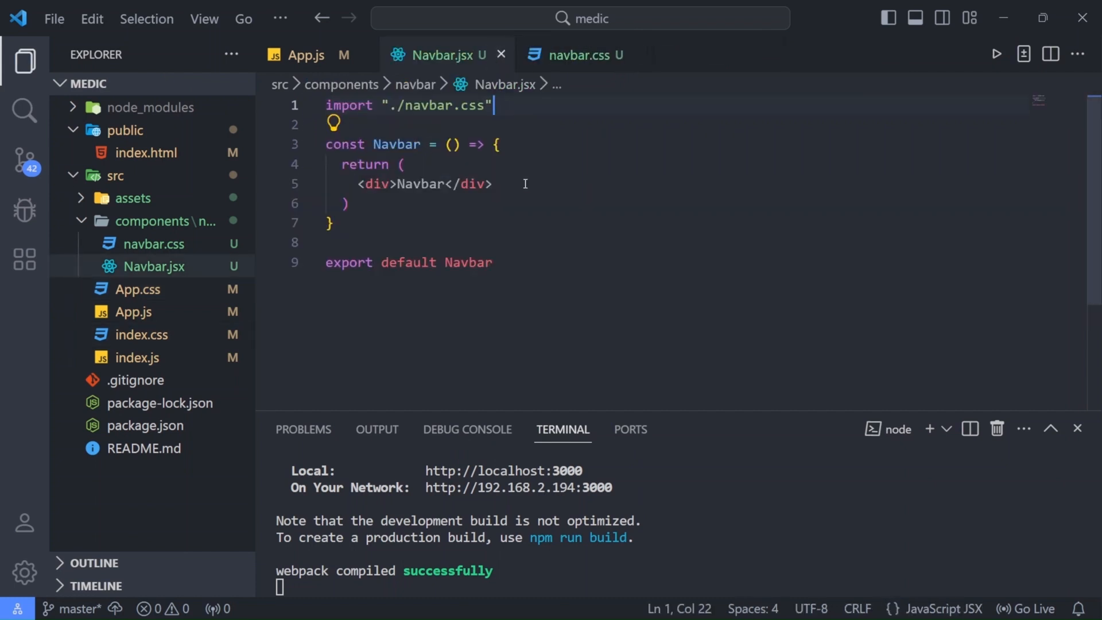